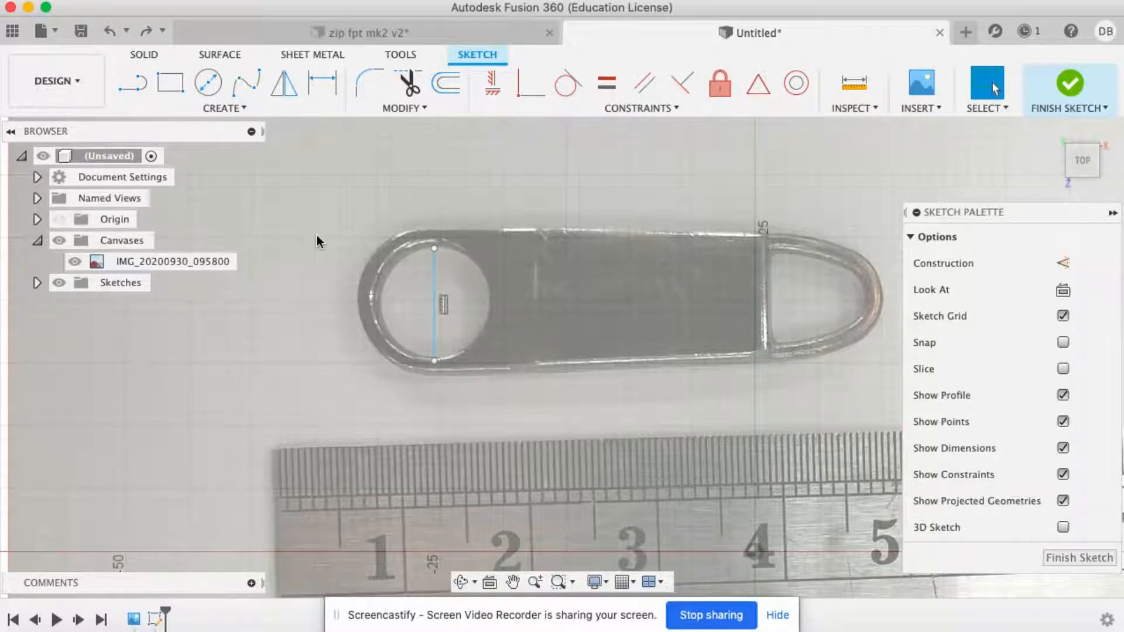
# Look at the reference sketch over the canvas image in the zip fpt mk2 v2 document and return to the untitled design
pyautogui.click(363, 35)
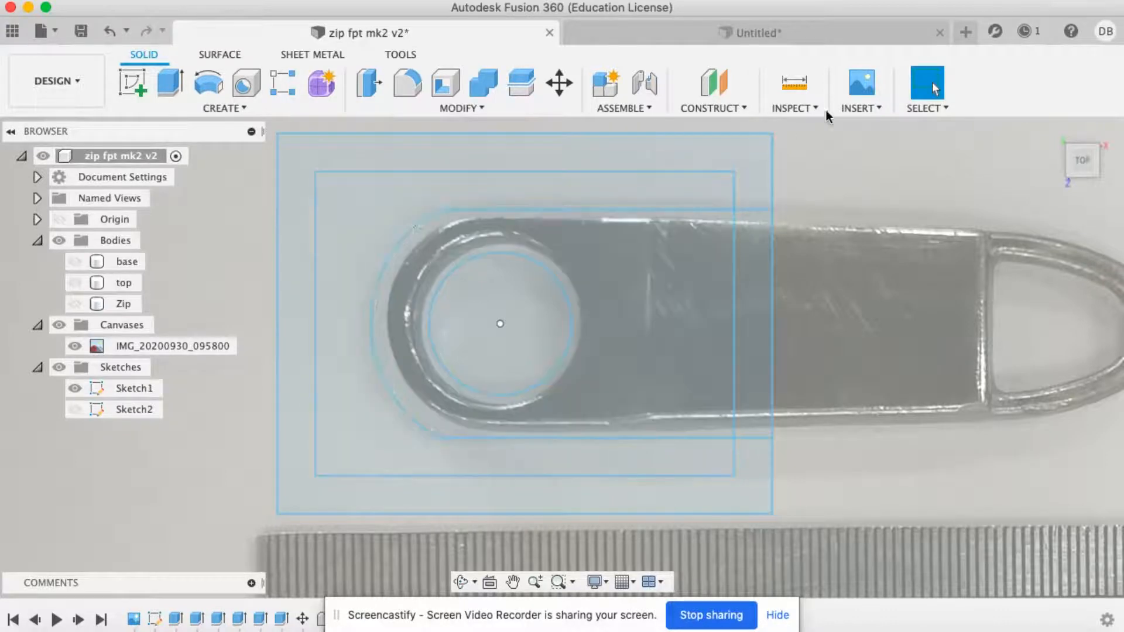
pyautogui.click(779, 30)
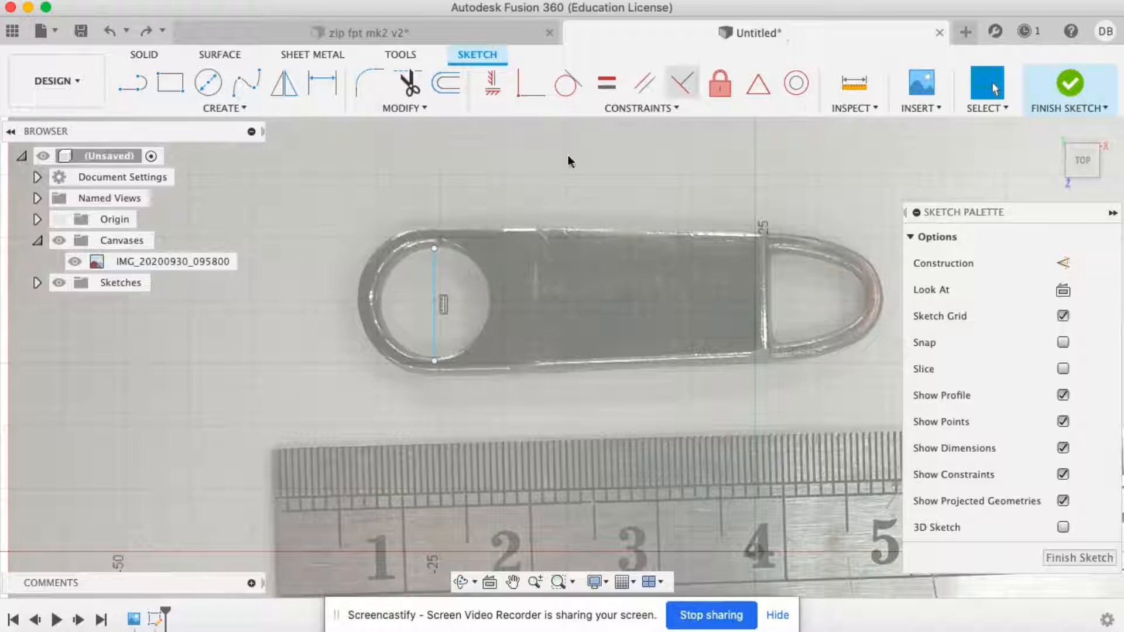
# Replace the vertical line across the zip puller's round hole with a 7.5 mm diameter circle centred in the hole
pyautogui.click(433, 296)
pyautogui.press('Delete')
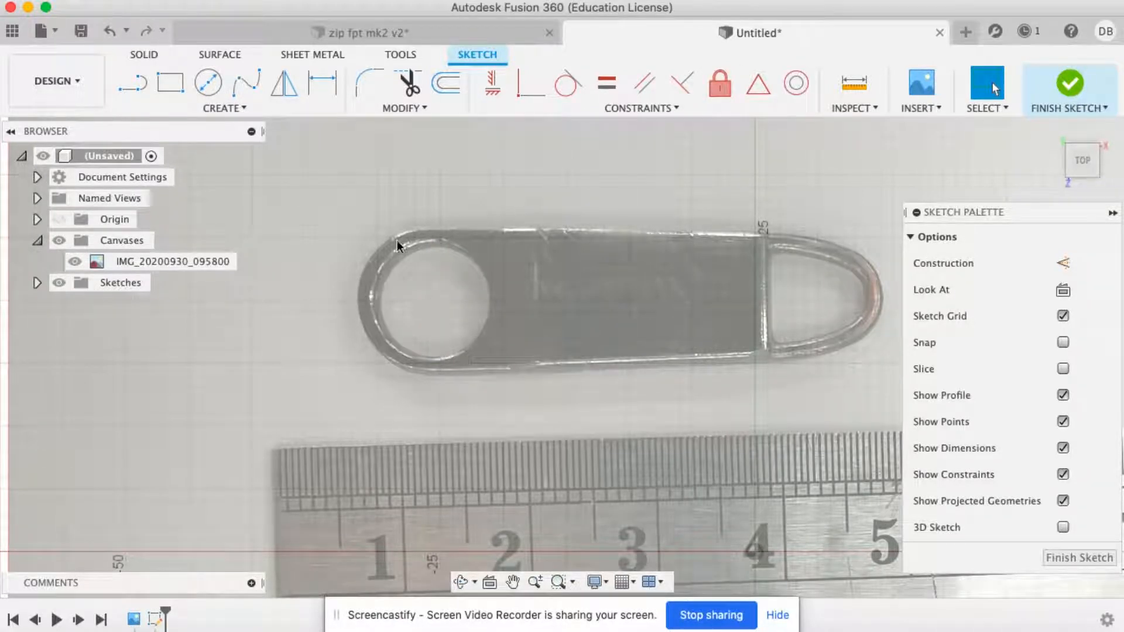
pyautogui.click(207, 86)
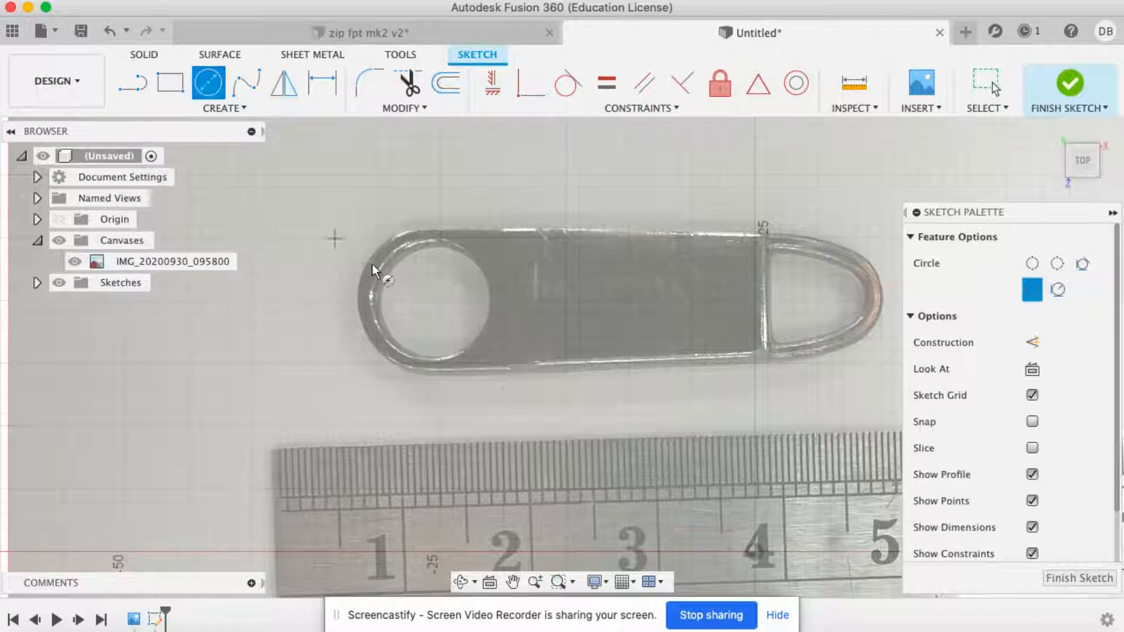
pyautogui.click(433, 299)
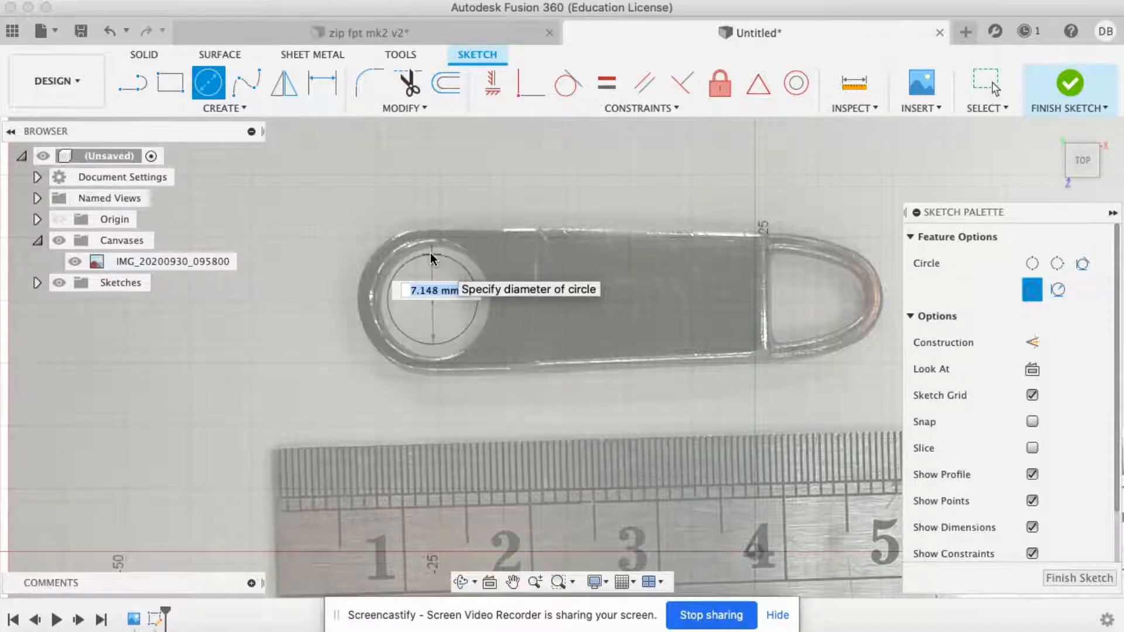
pyautogui.write('7.5')
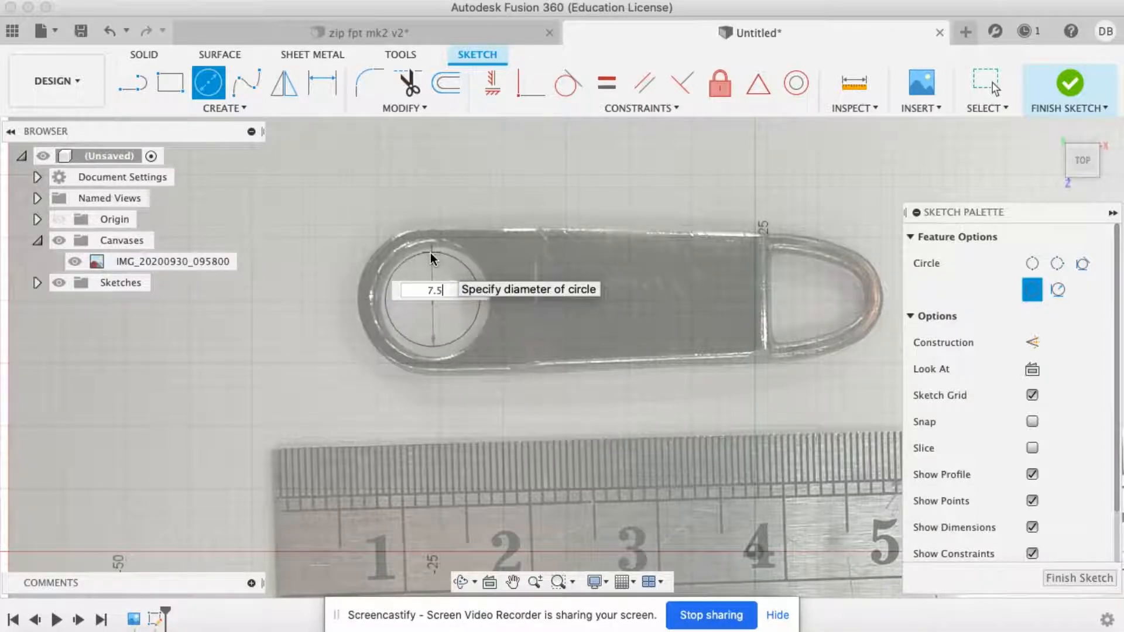
pyautogui.press('Return')
pyautogui.press('Escape')
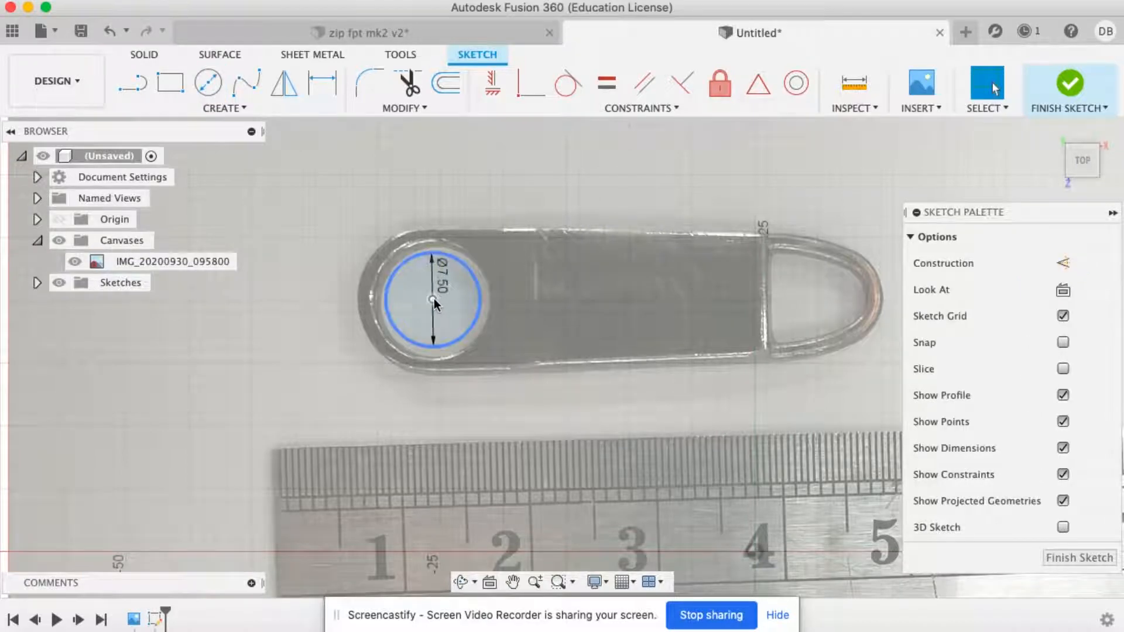
# Nudge the circle's centre so the circle sits evenly inside the puller's round hole in the canvas image
pyautogui.moveTo(434, 298); pyautogui.dragTo(434, 300)
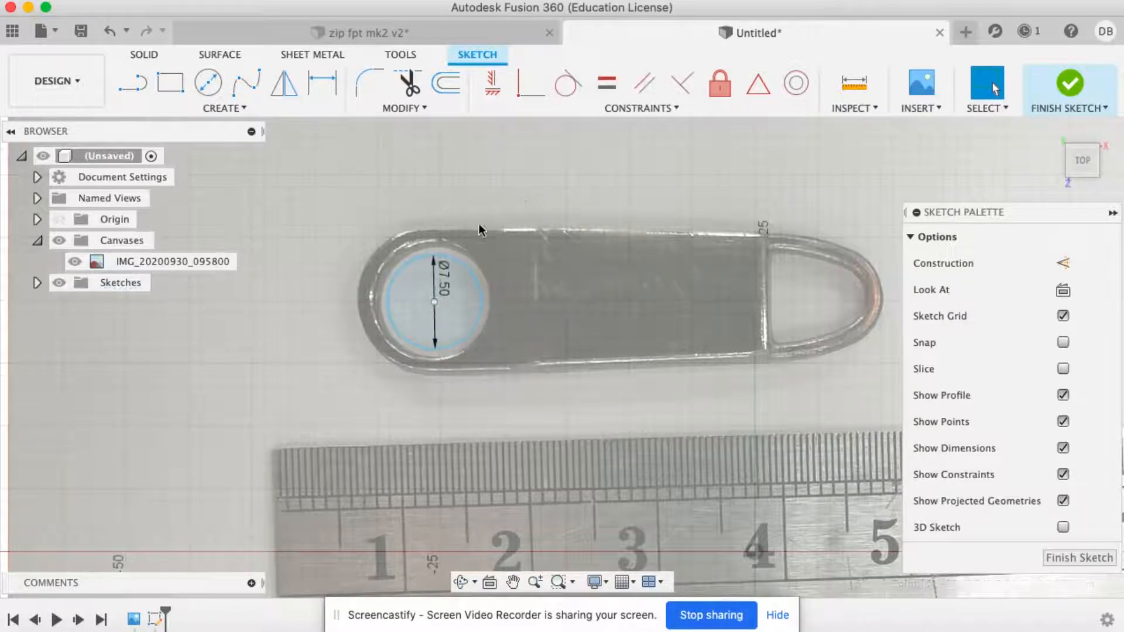
pyautogui.scroll(5, 409, 275)
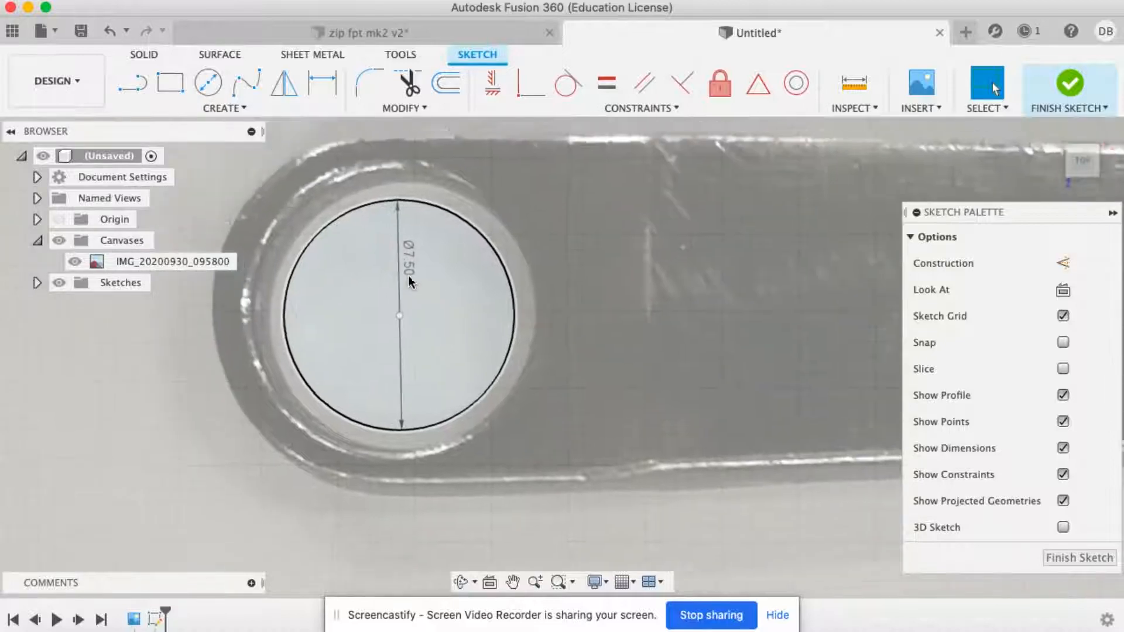
pyautogui.scroll(2, 409, 276)
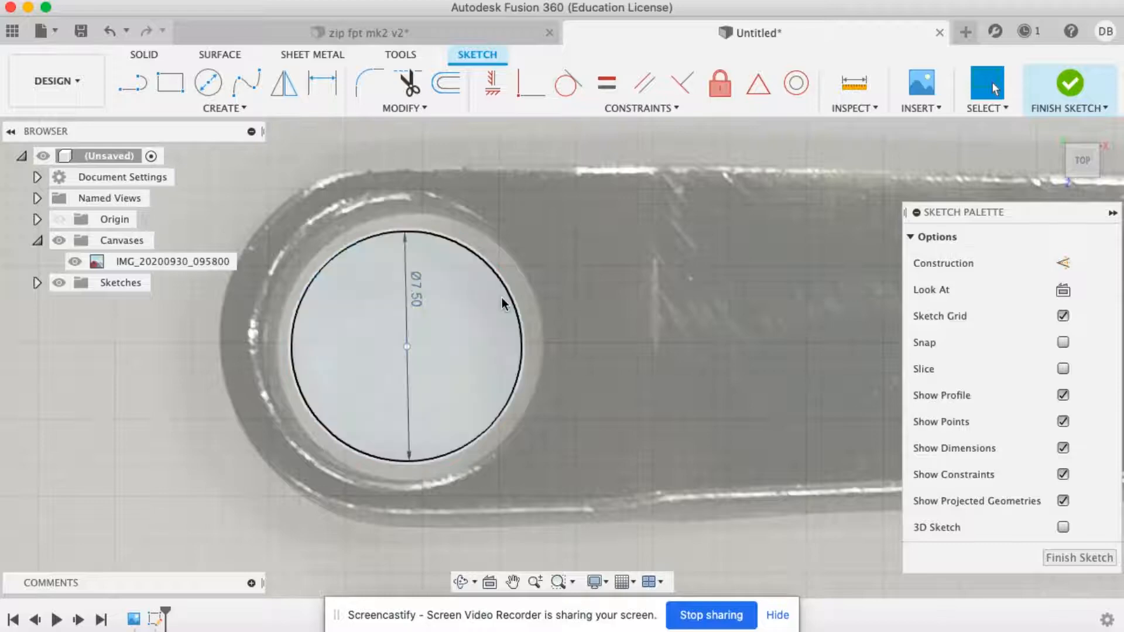
pyautogui.scroll(-5, 501, 297)
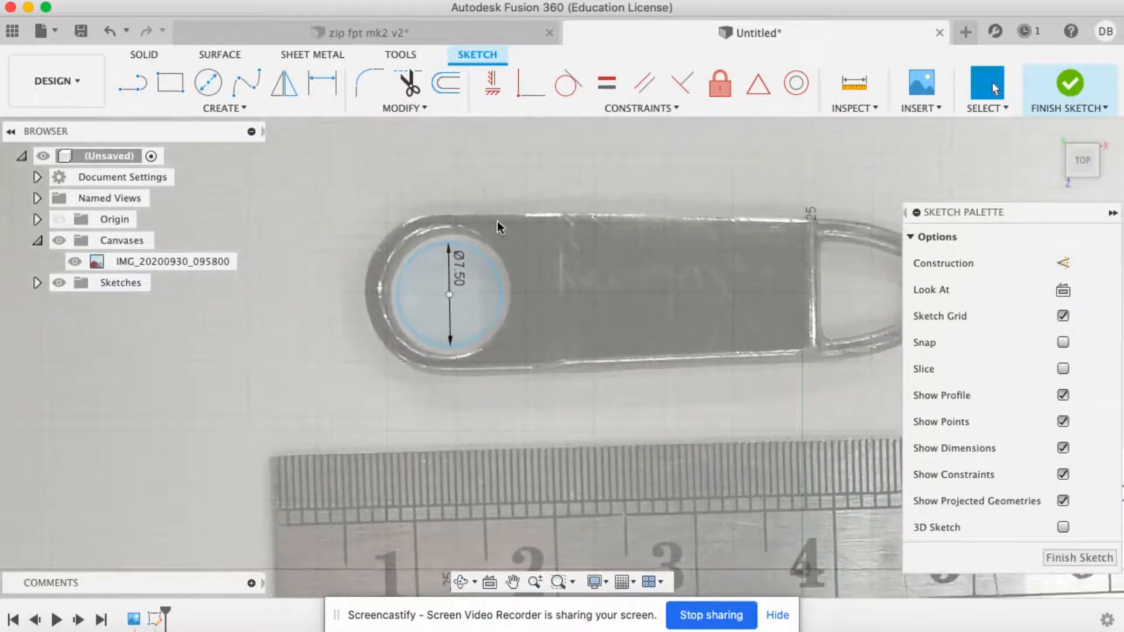
# Draw a 9 mm horizontal line from the circle's centre outward past the puller's rounded end
pyautogui.click(136, 85)
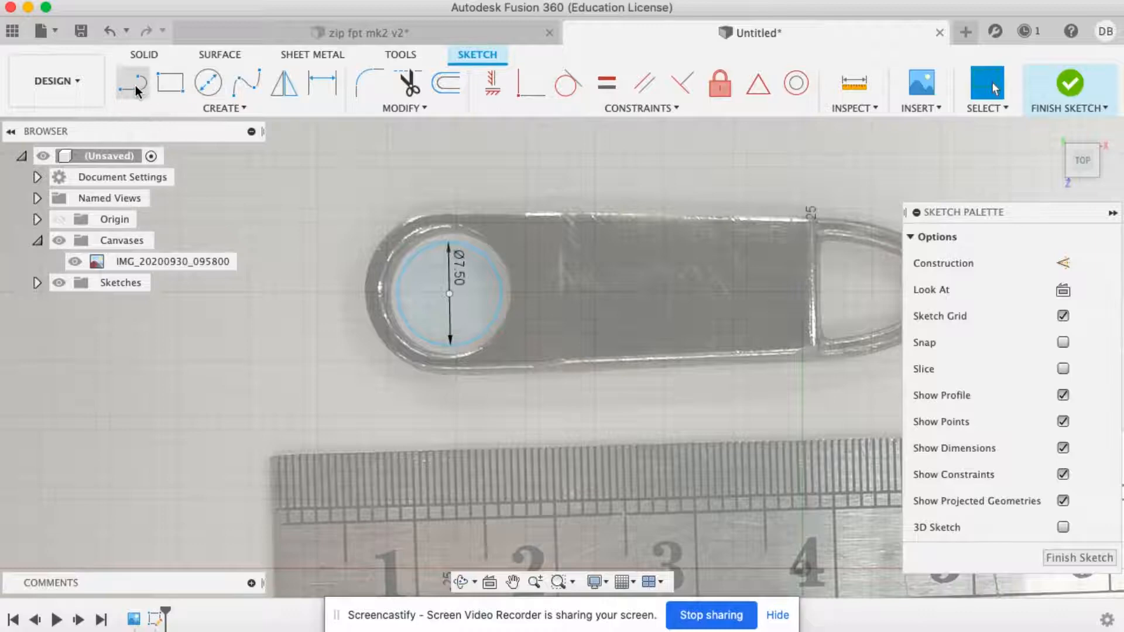
pyautogui.click(450, 292)
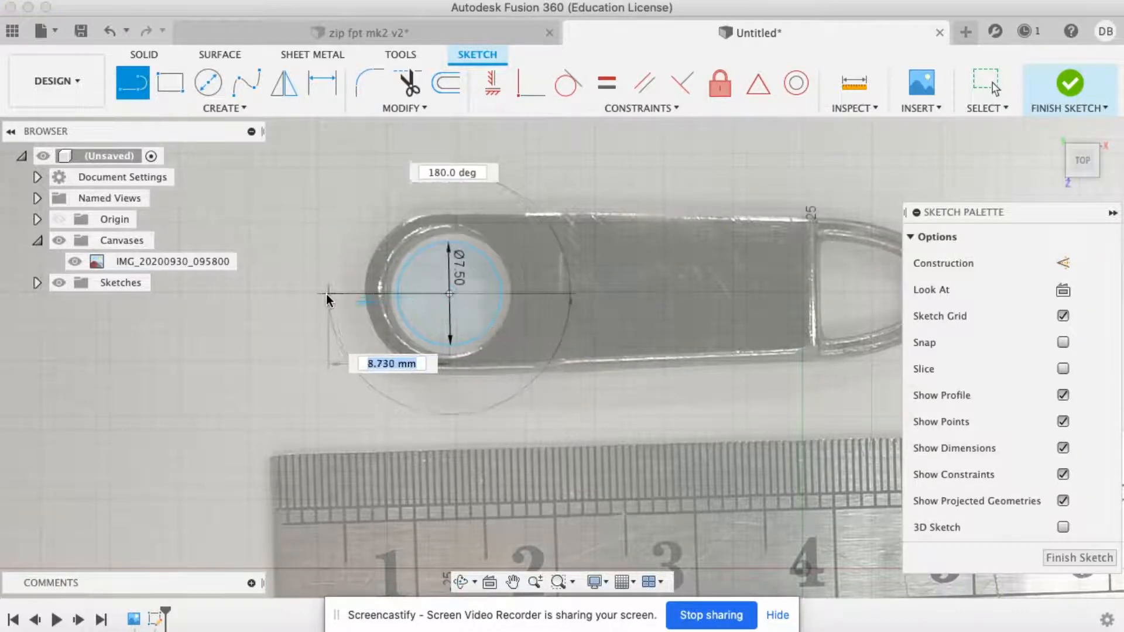
pyautogui.write('9')
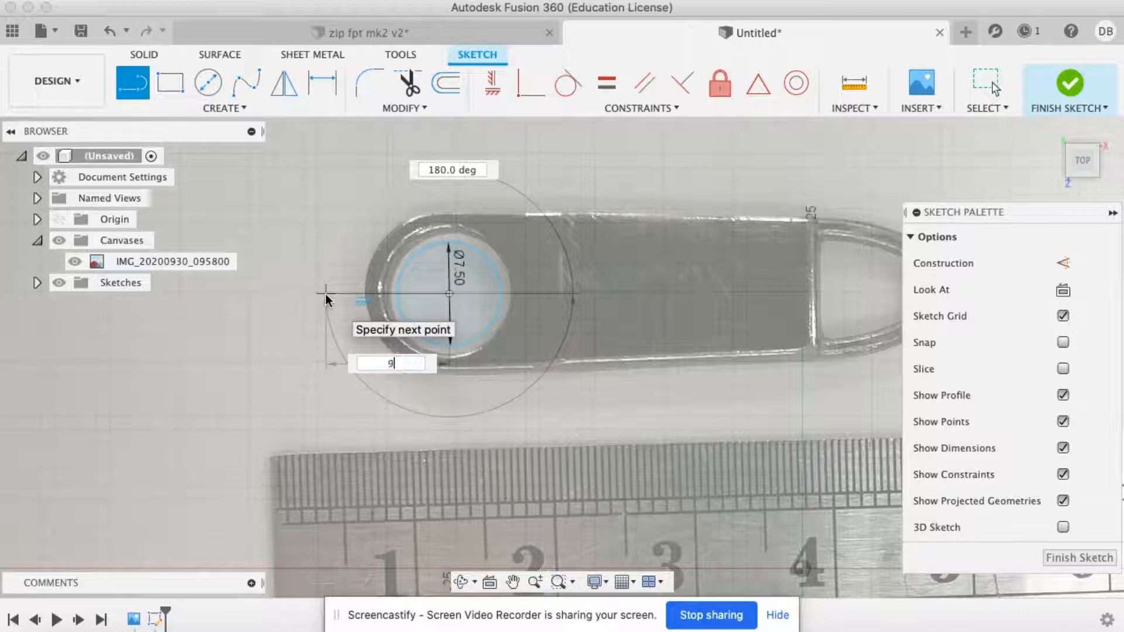
pyautogui.press('Return')
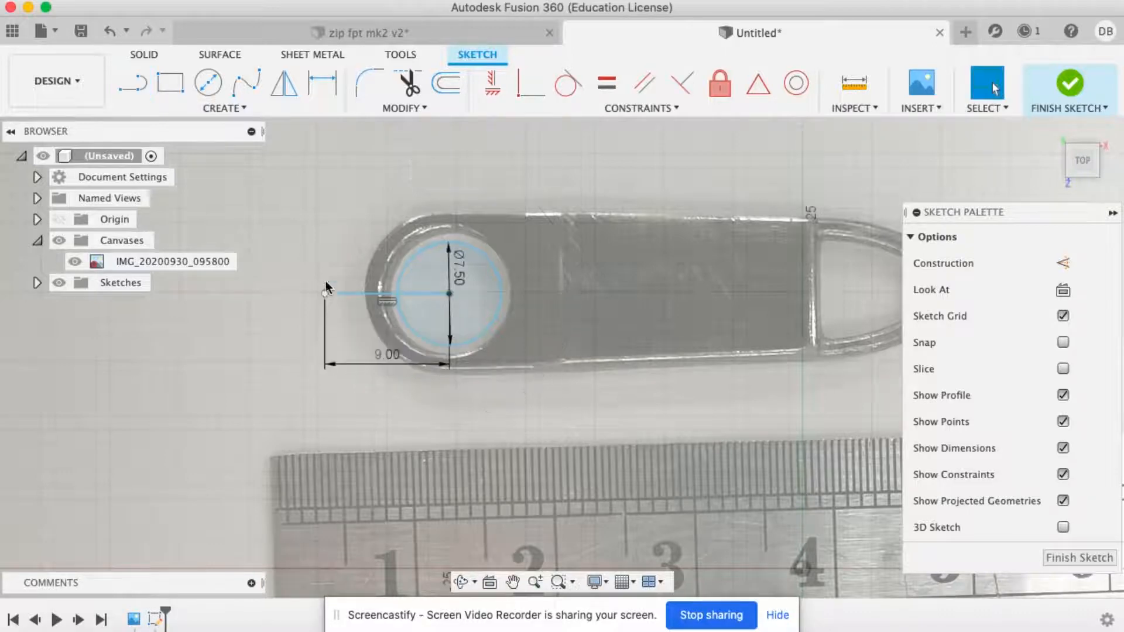
pyautogui.press('Escape')
# Draw a rectangle 17 mm wide and 6.5 mm high above the horizontal line, starting at the line's outer end
pyautogui.click(170, 85)
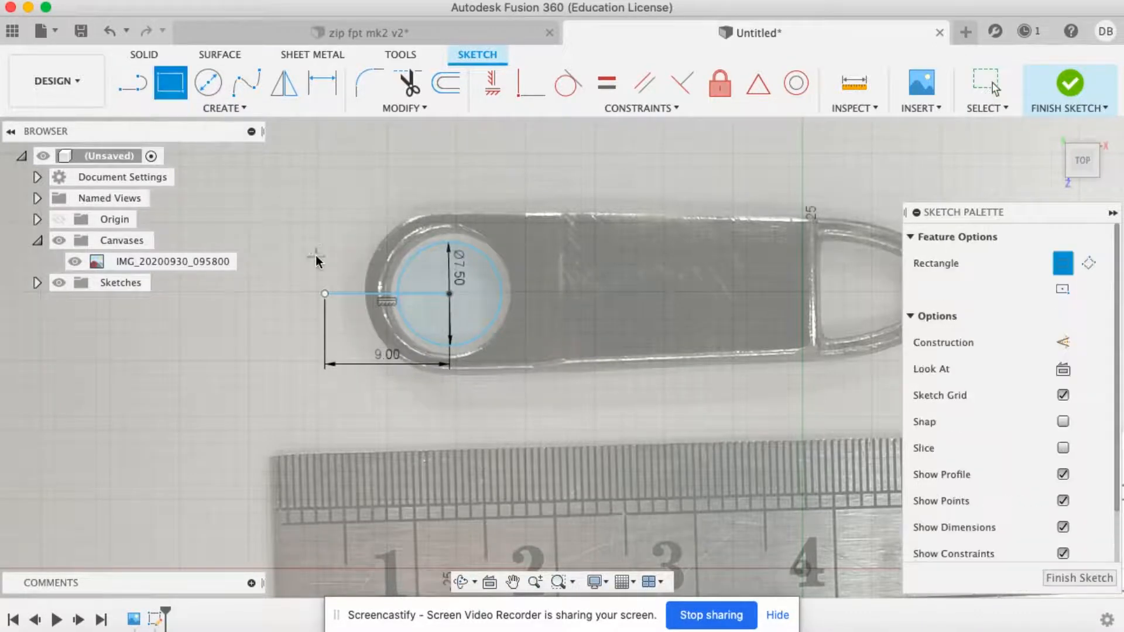
pyautogui.click(324, 293)
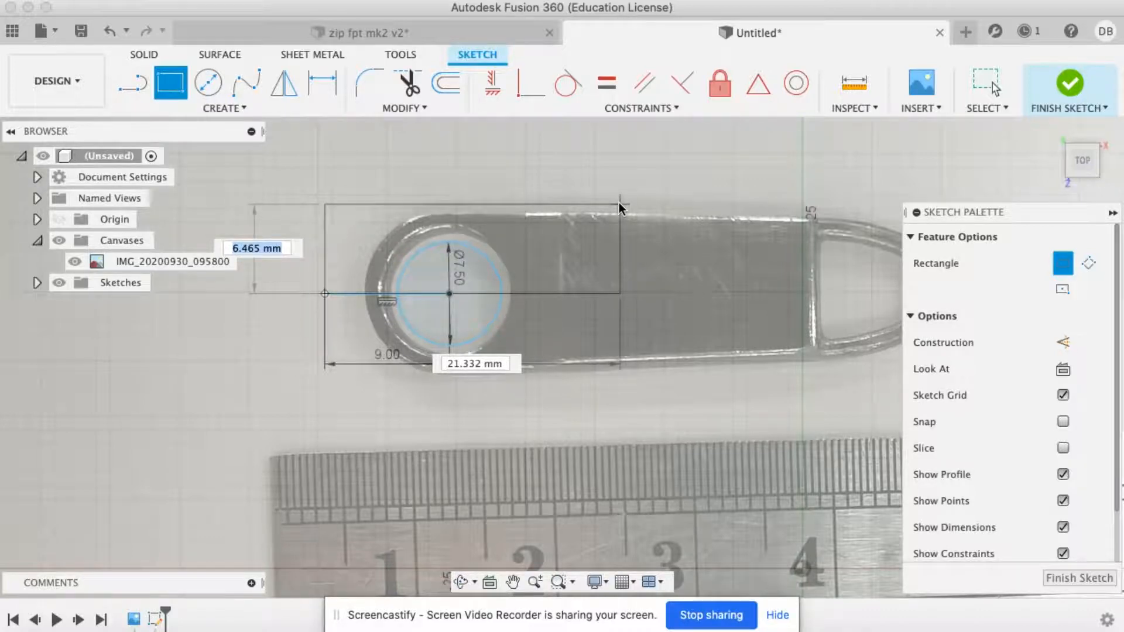
pyautogui.write('6.5')
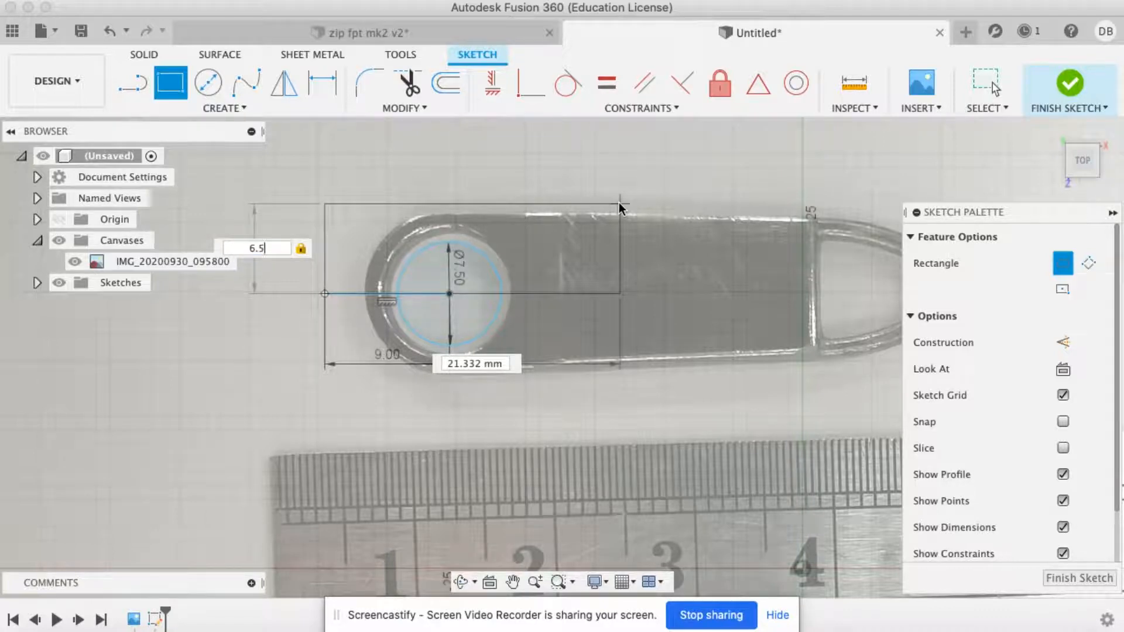
pyautogui.press('Tab')
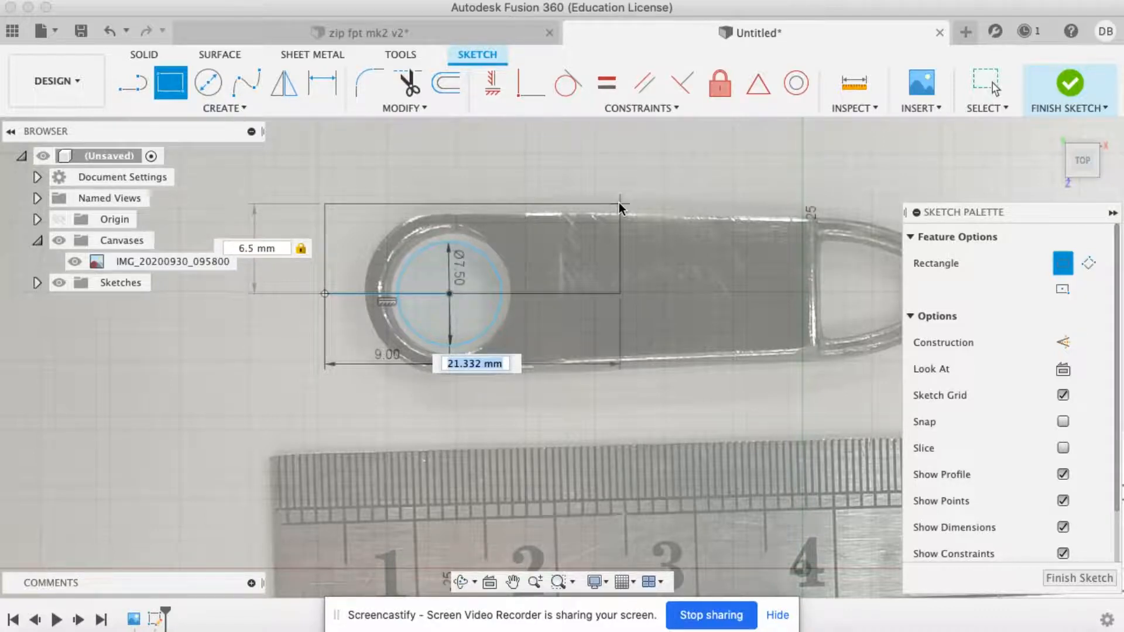
pyautogui.write('17')
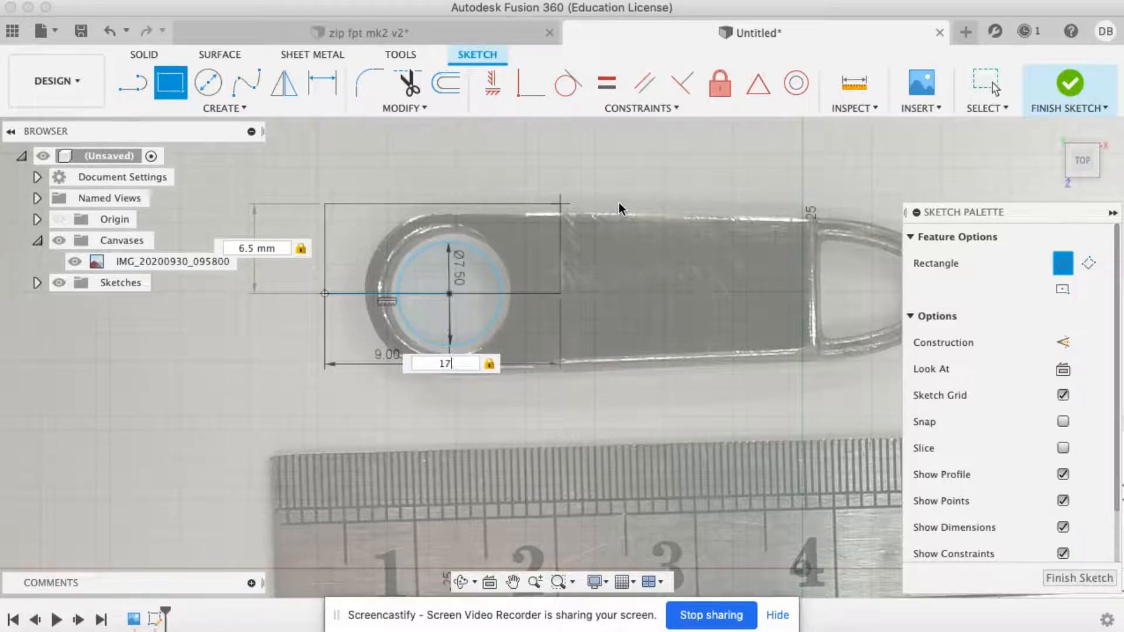
pyautogui.press('Return')
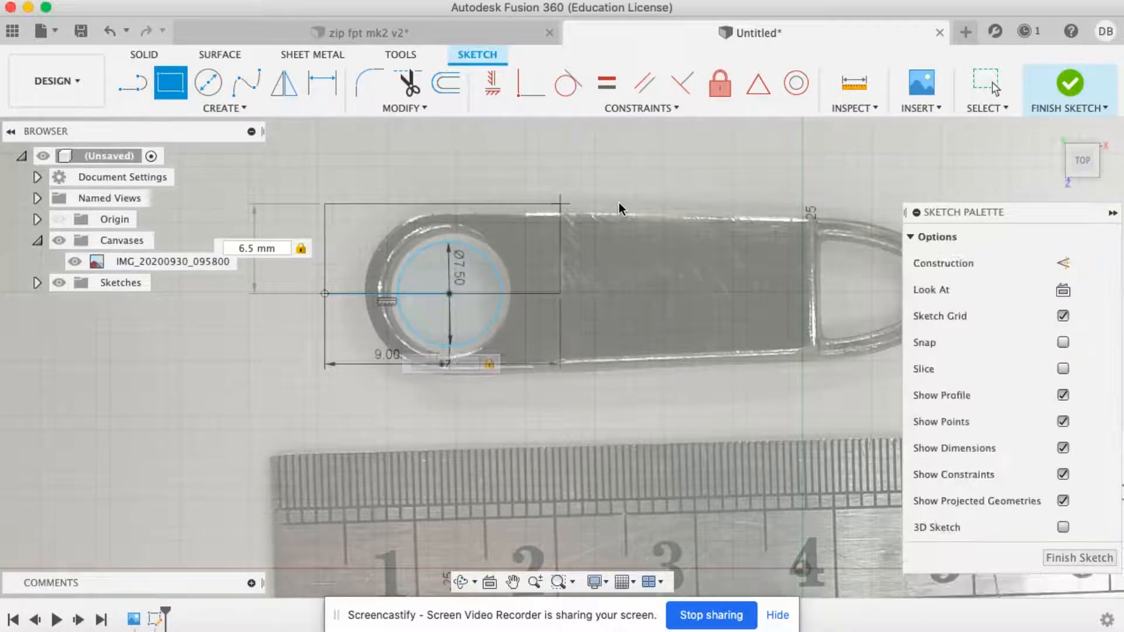
# Draw a matching 17 by 6.5 mm rectangle below the first from the same corner, and delete the horizontal lines dividing the two
pyautogui.click(175, 85)
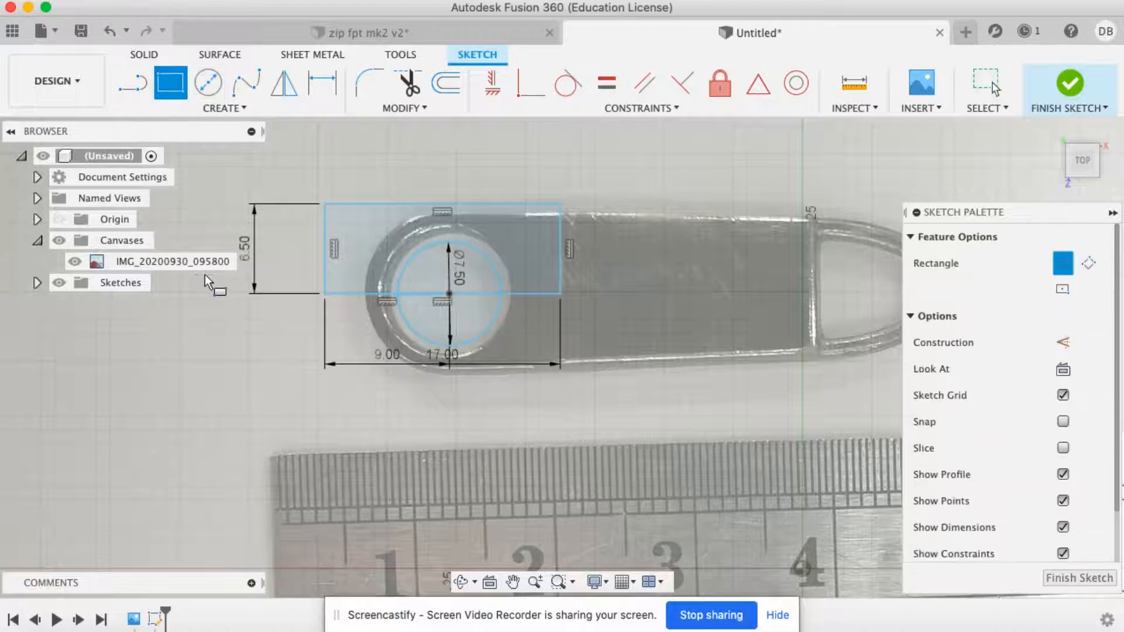
pyautogui.click(324, 293)
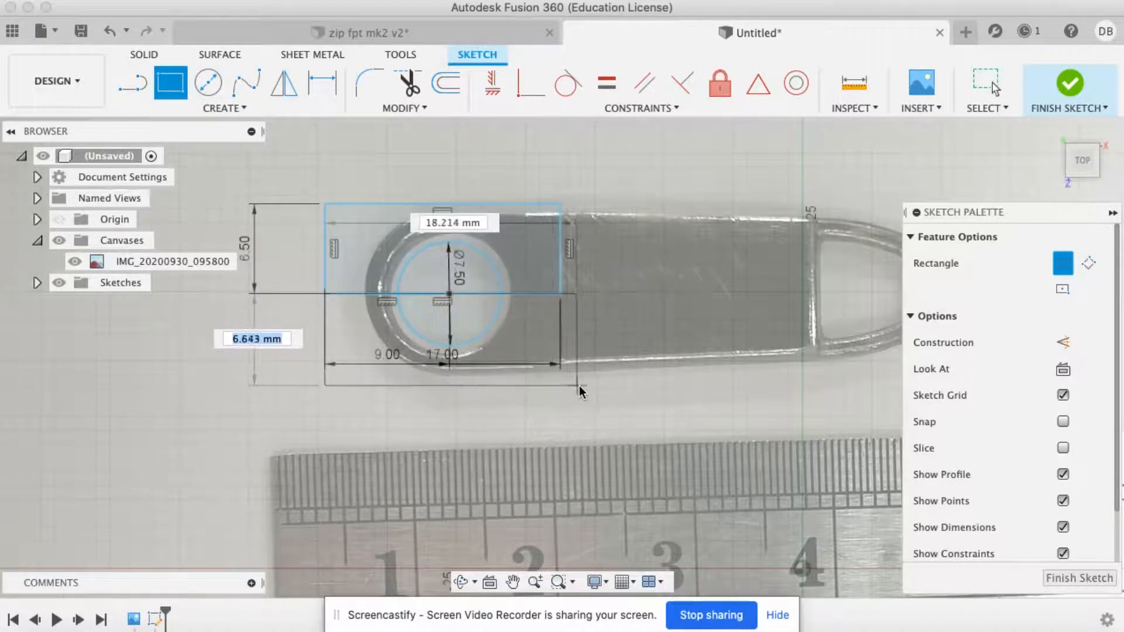
pyautogui.write('6.5')
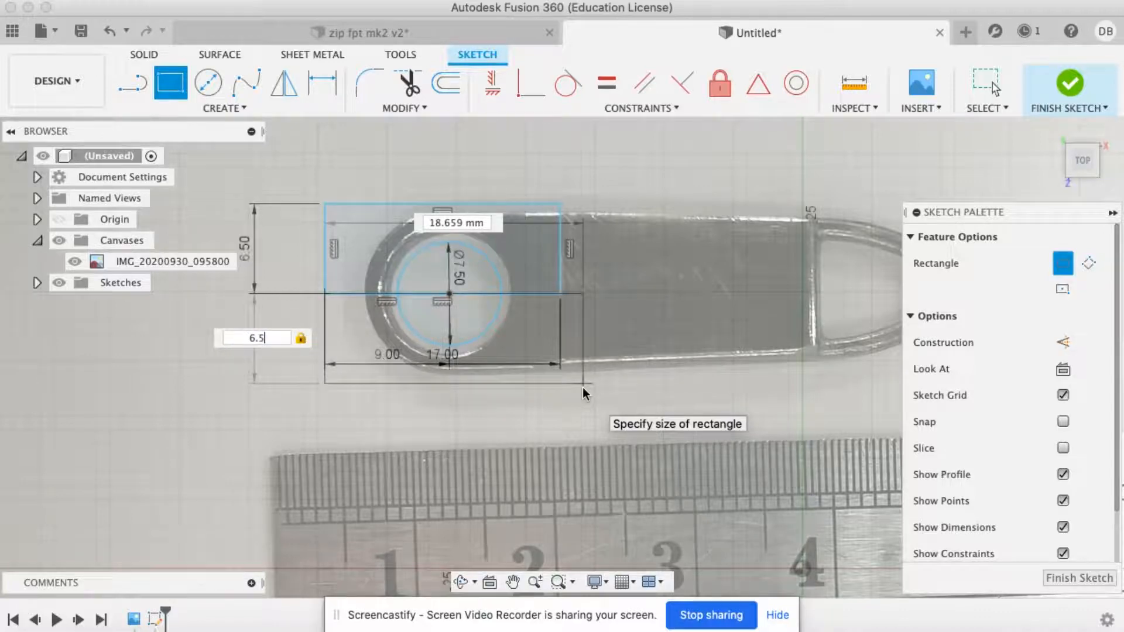
pyautogui.press('Tab')
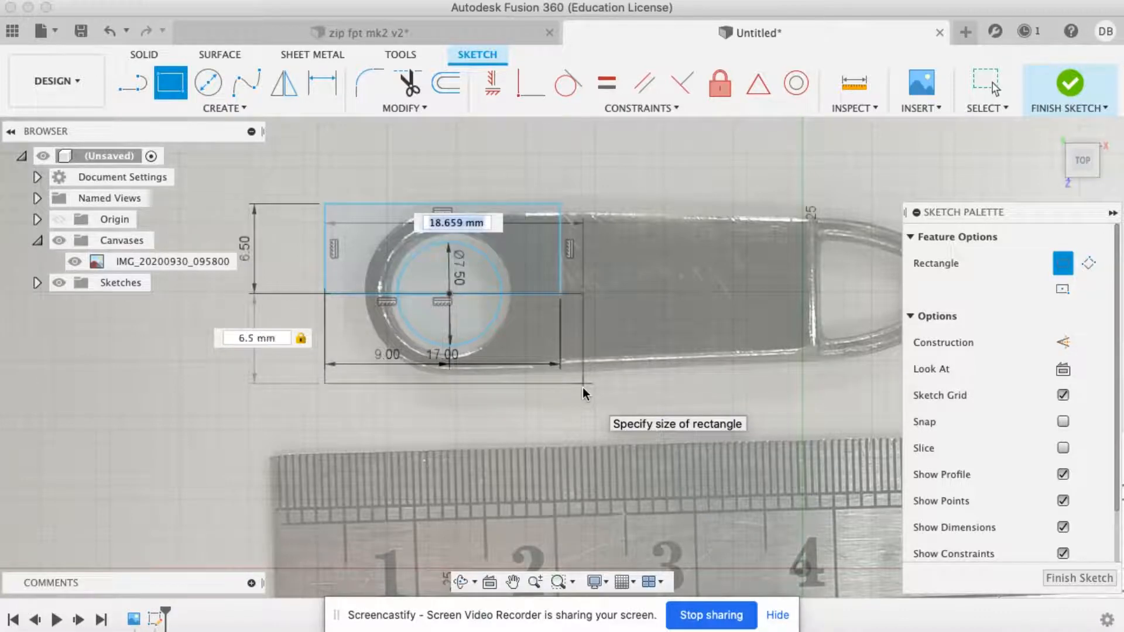
pyautogui.write('17')
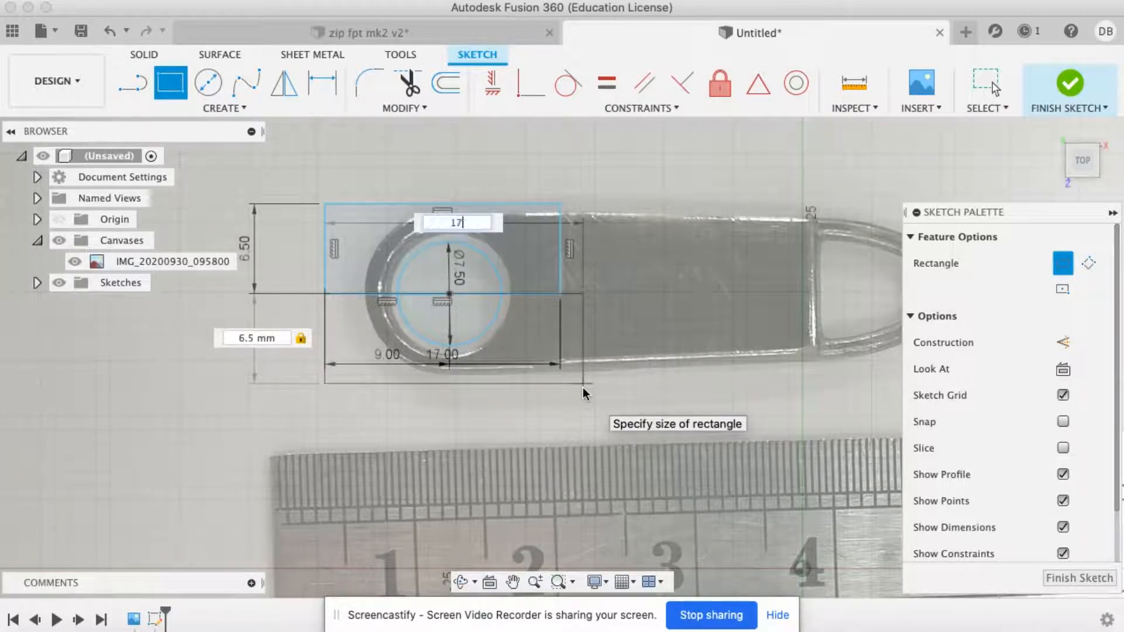
pyautogui.press('Return')
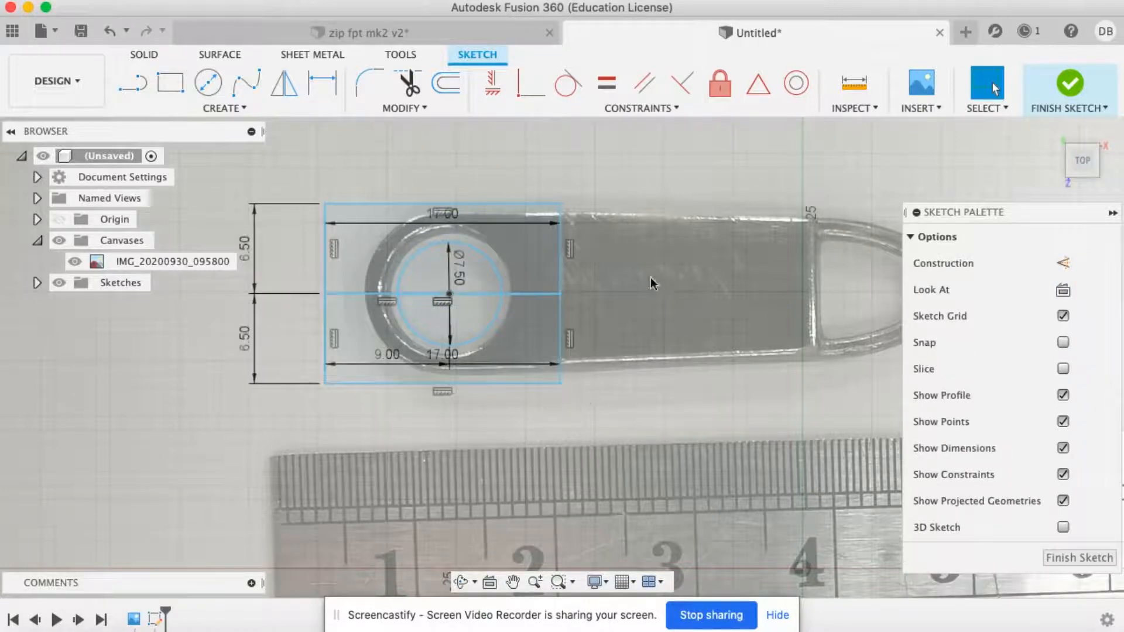
pyautogui.click(356, 293)
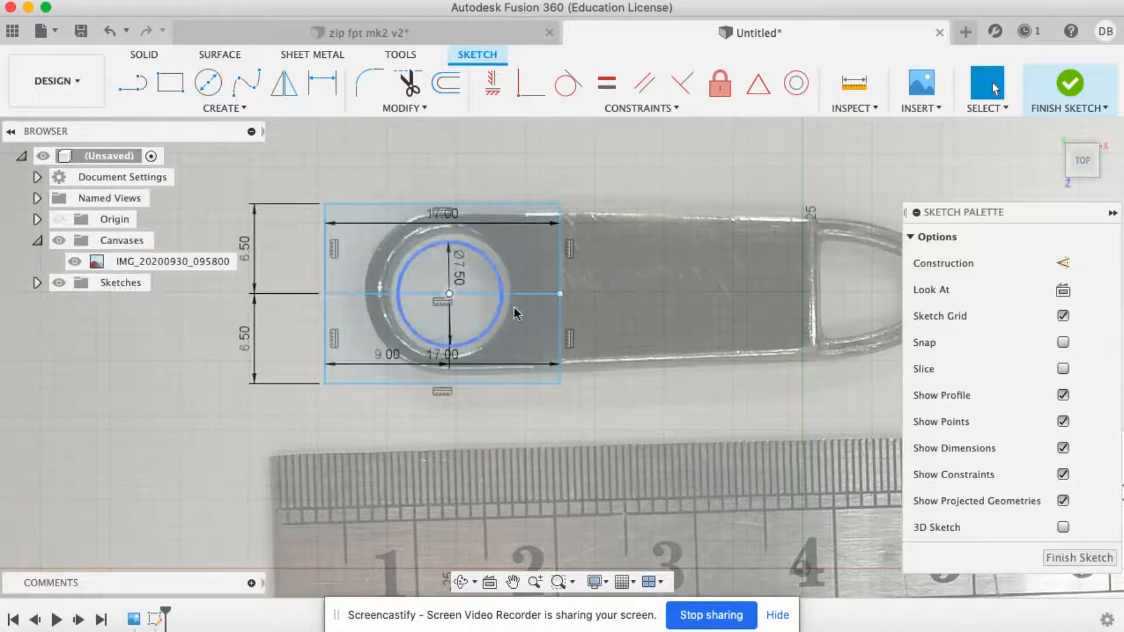
pyautogui.press('Delete')
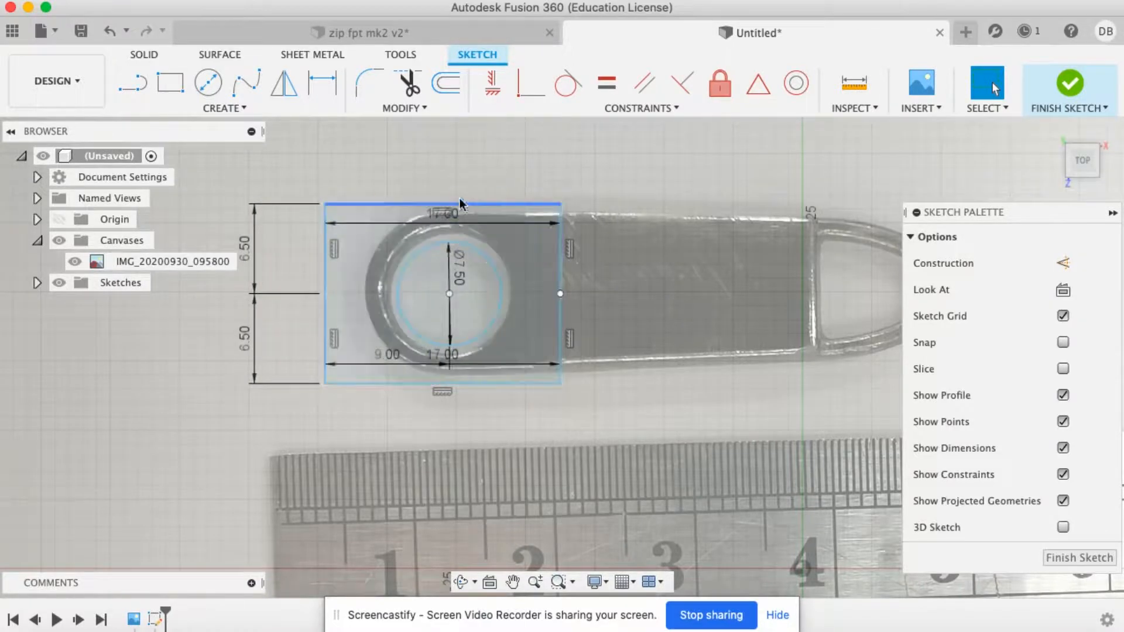
# Offset the combined rectangle outline outward by 2 mm
pyautogui.click(445, 82)
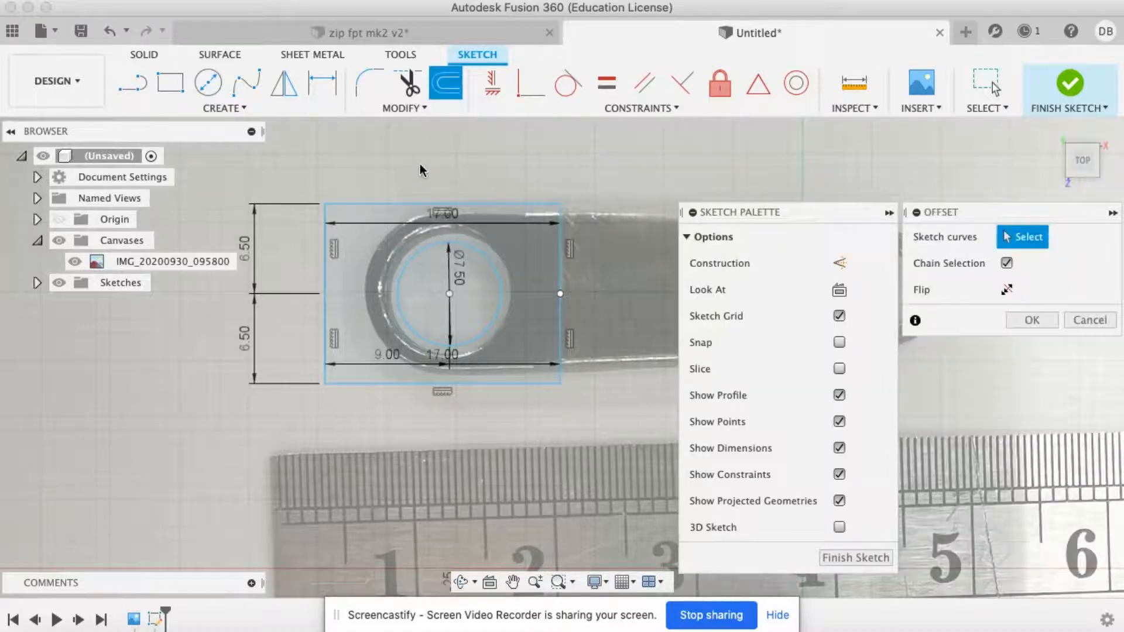
pyautogui.click(401, 204)
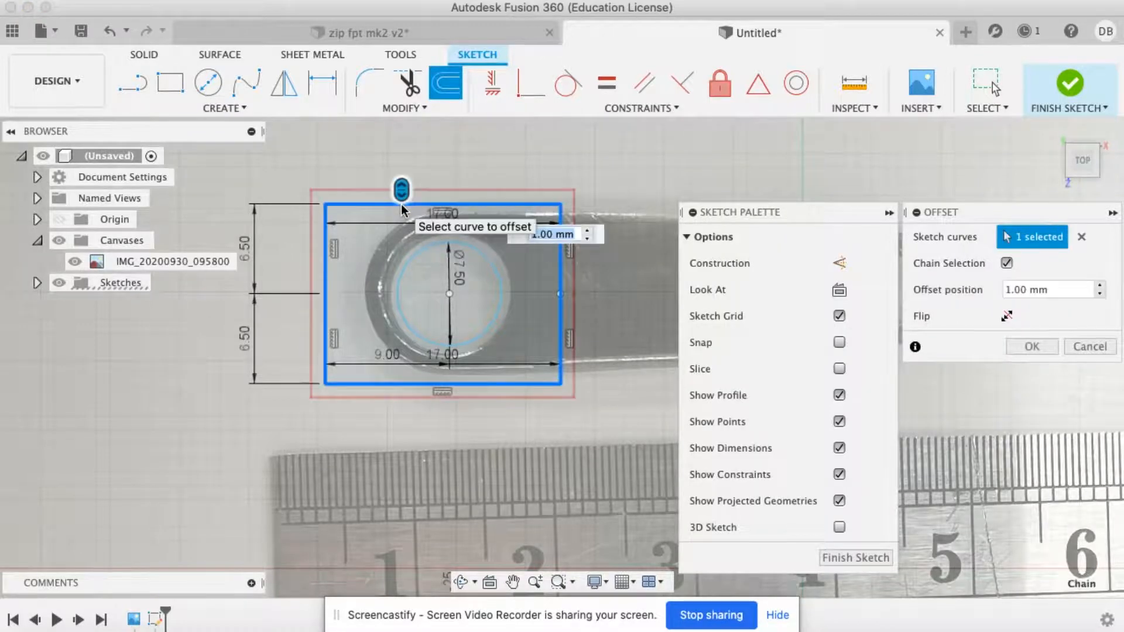
pyautogui.write('2')
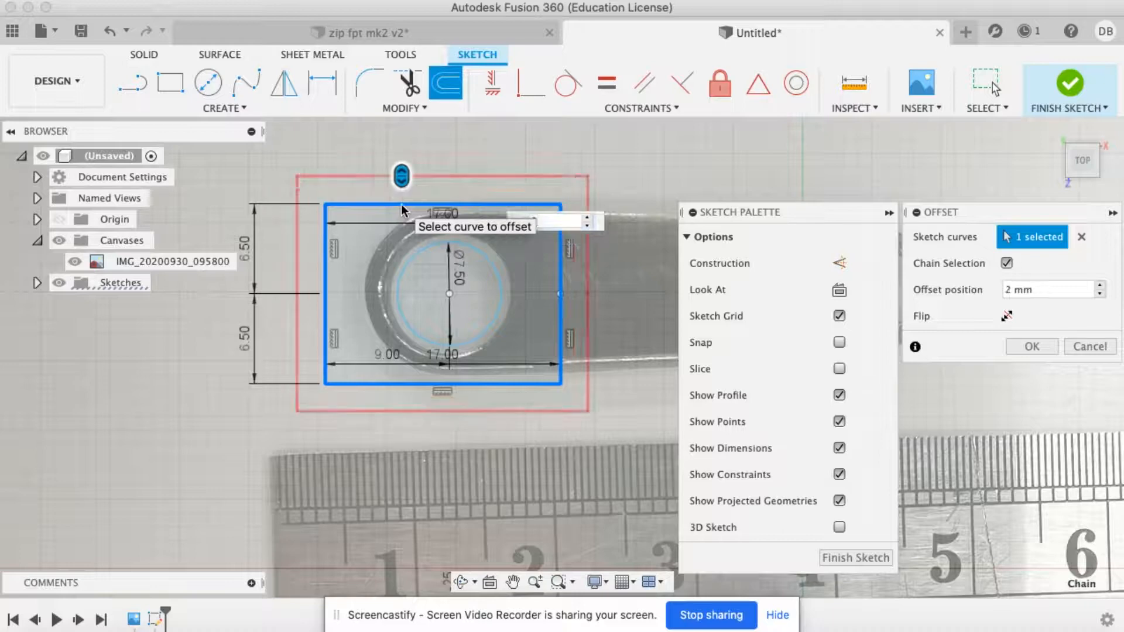
pyautogui.press('Return')
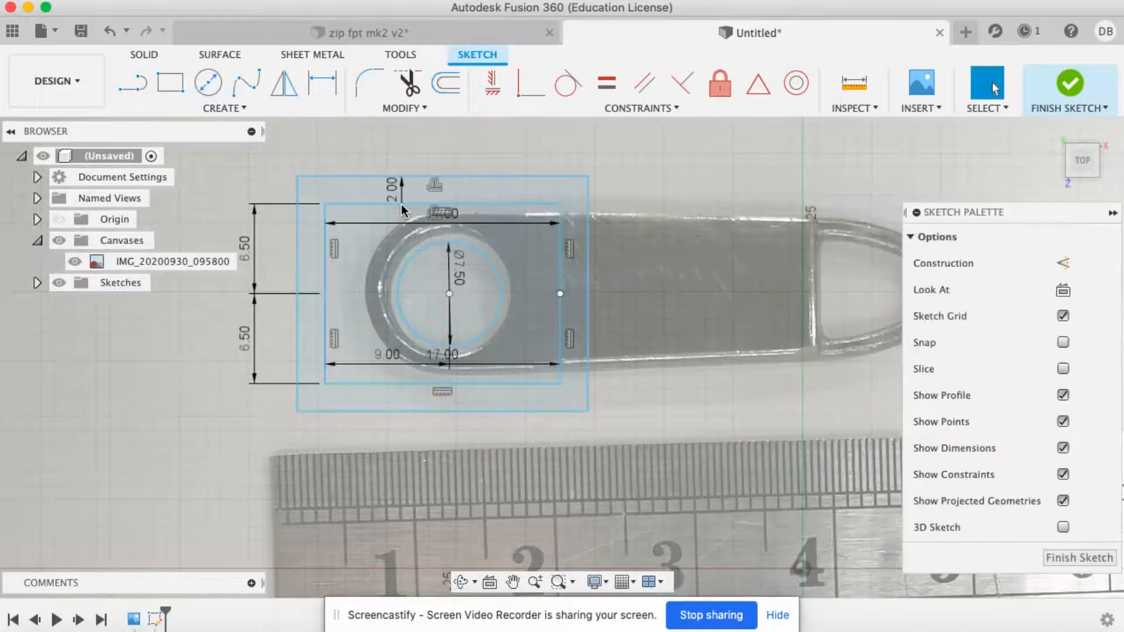
# Offset the inner rectangle outline outward by 4 mm to form a second, outer outline
pyautogui.click(445, 89)
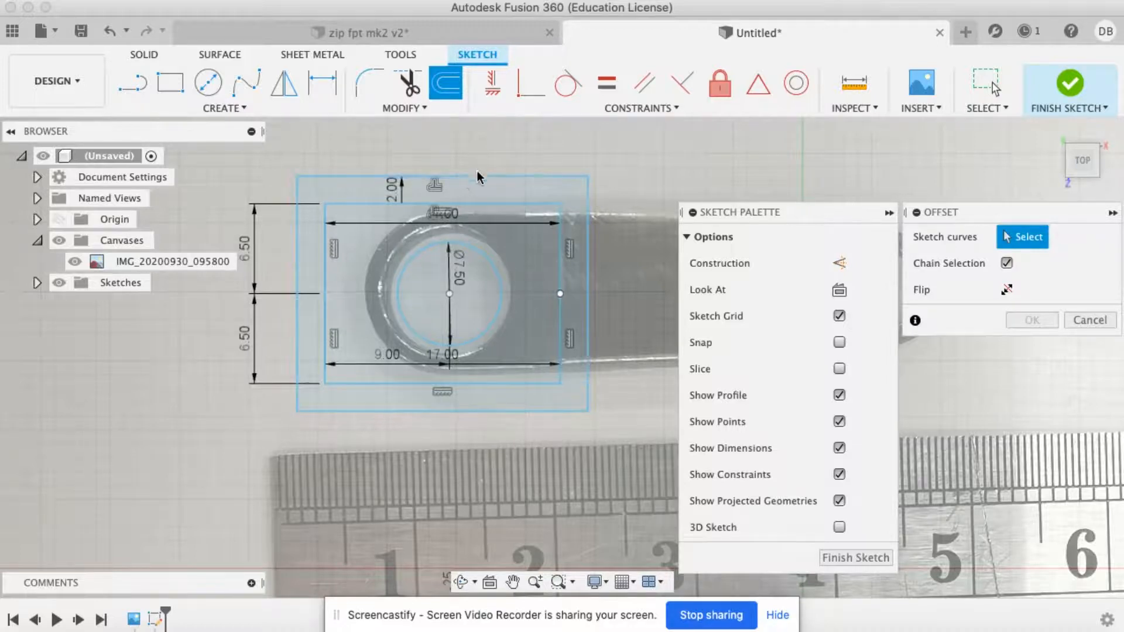
pyautogui.click(468, 204)
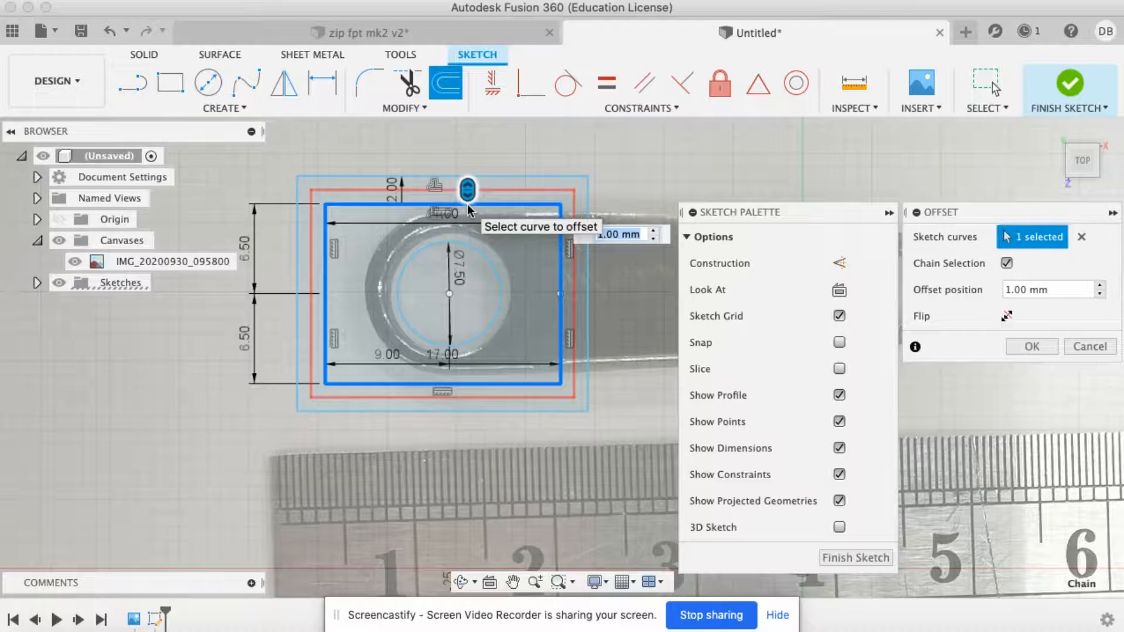
pyautogui.write('4')
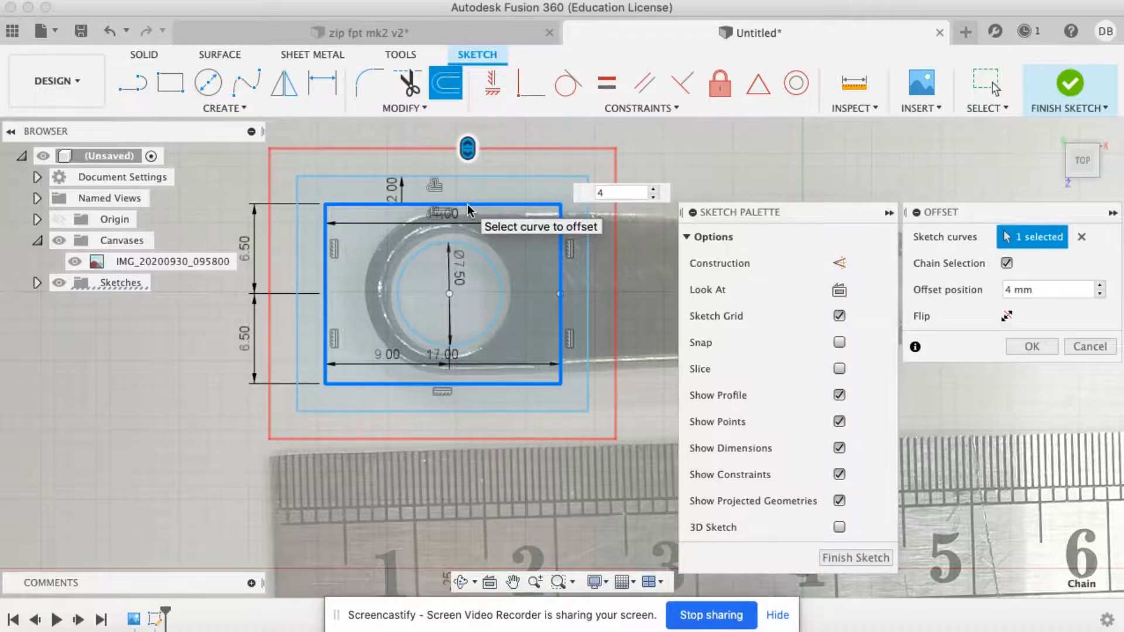
pyautogui.press('Return')
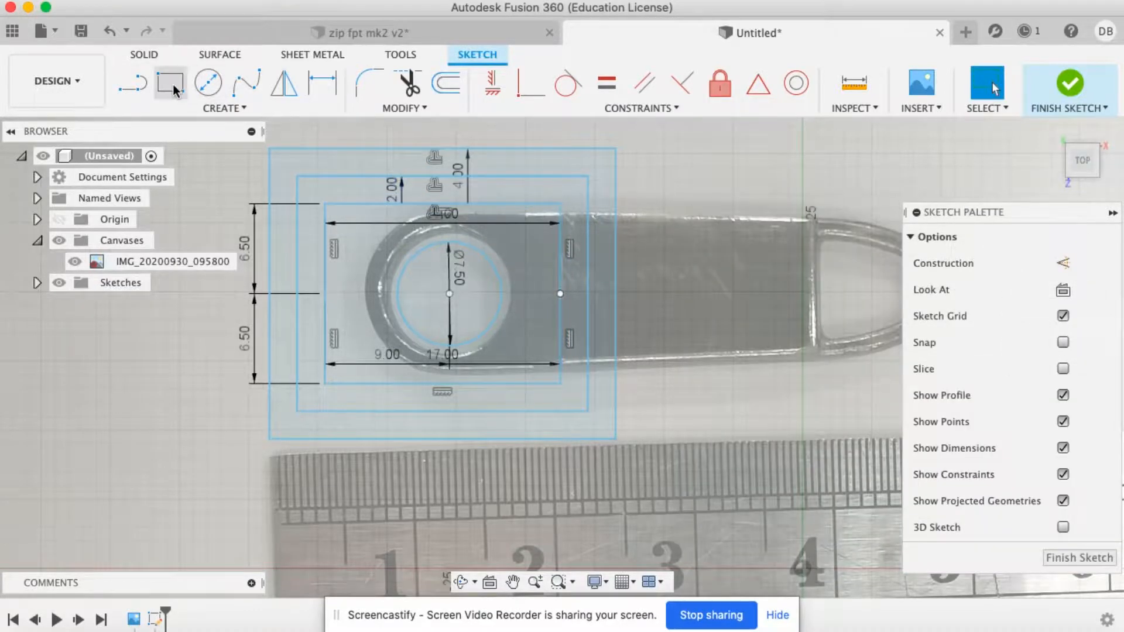
# Draw two 4 mm horizontal lines extending the inner rectangle's long edges to the outermost outline, on the puller body side
pyautogui.click(134, 82)
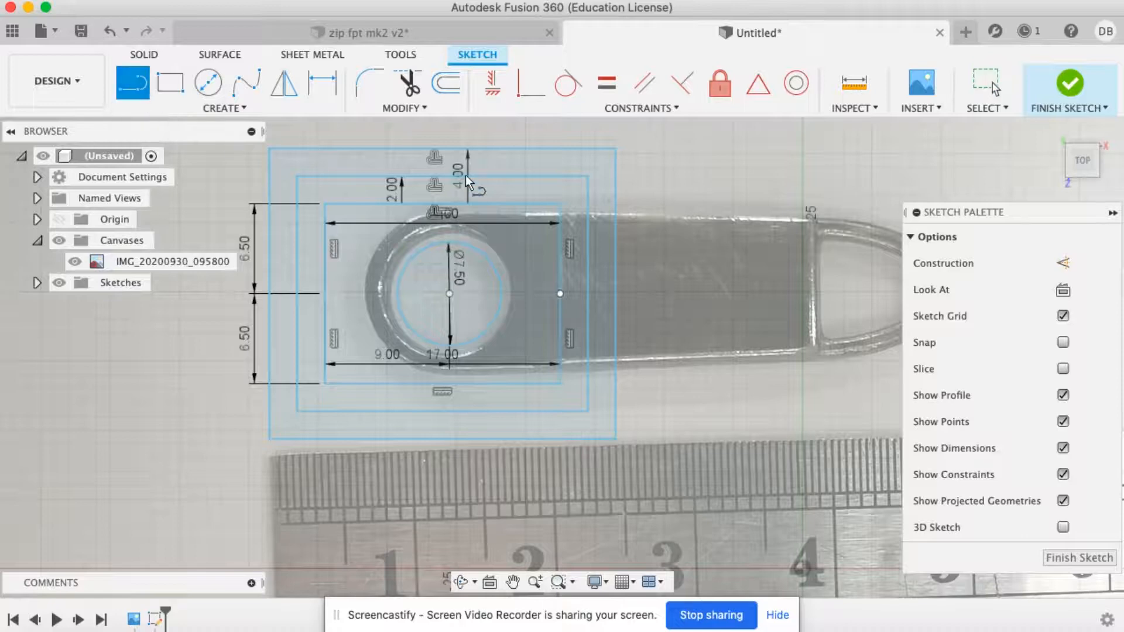
pyautogui.click(562, 205)
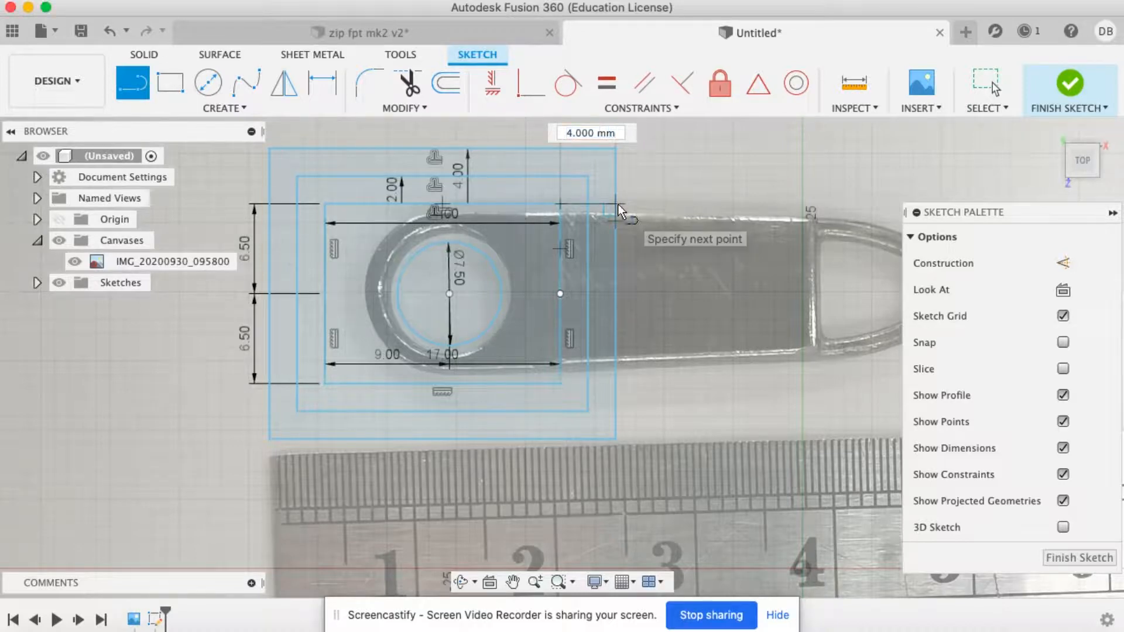
pyautogui.doubleClick(617, 204)
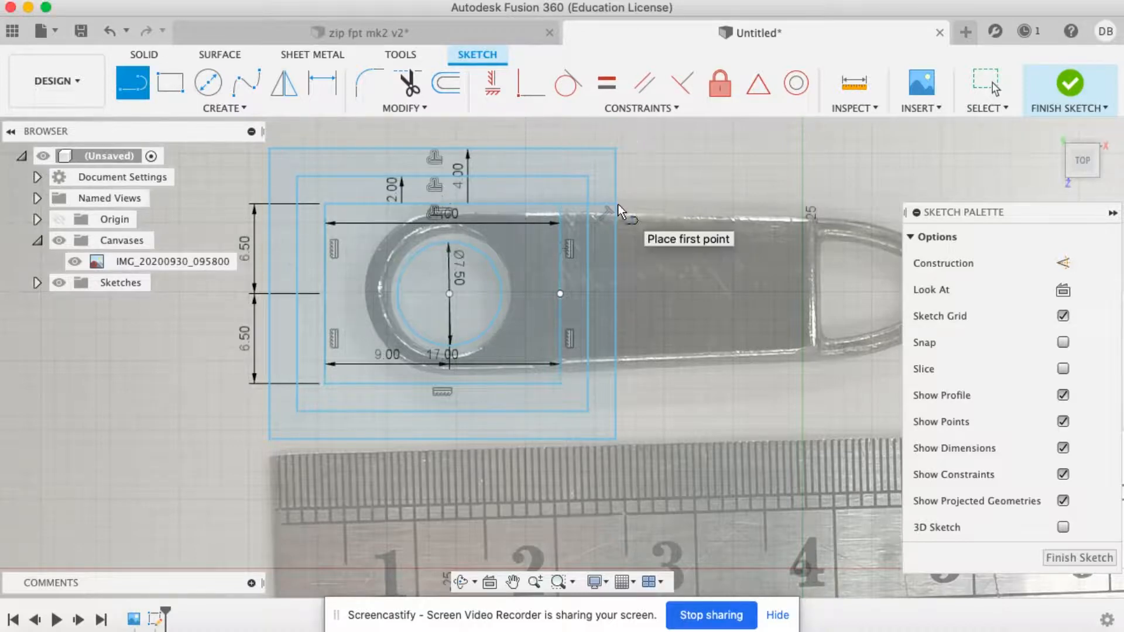
pyautogui.click(561, 382)
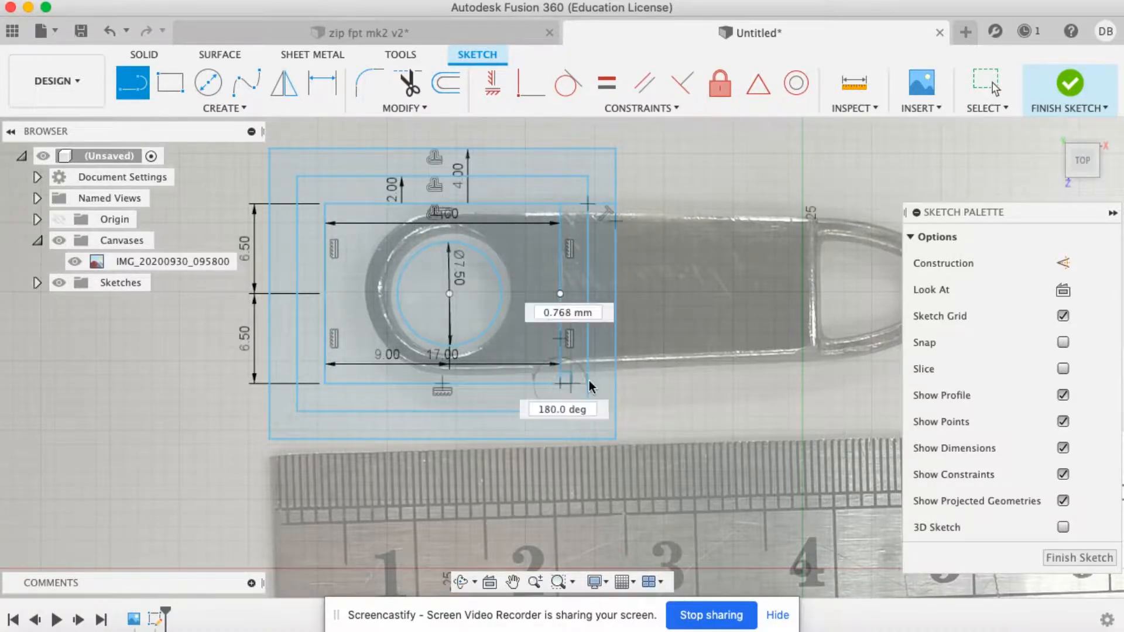
pyautogui.doubleClick(620, 385)
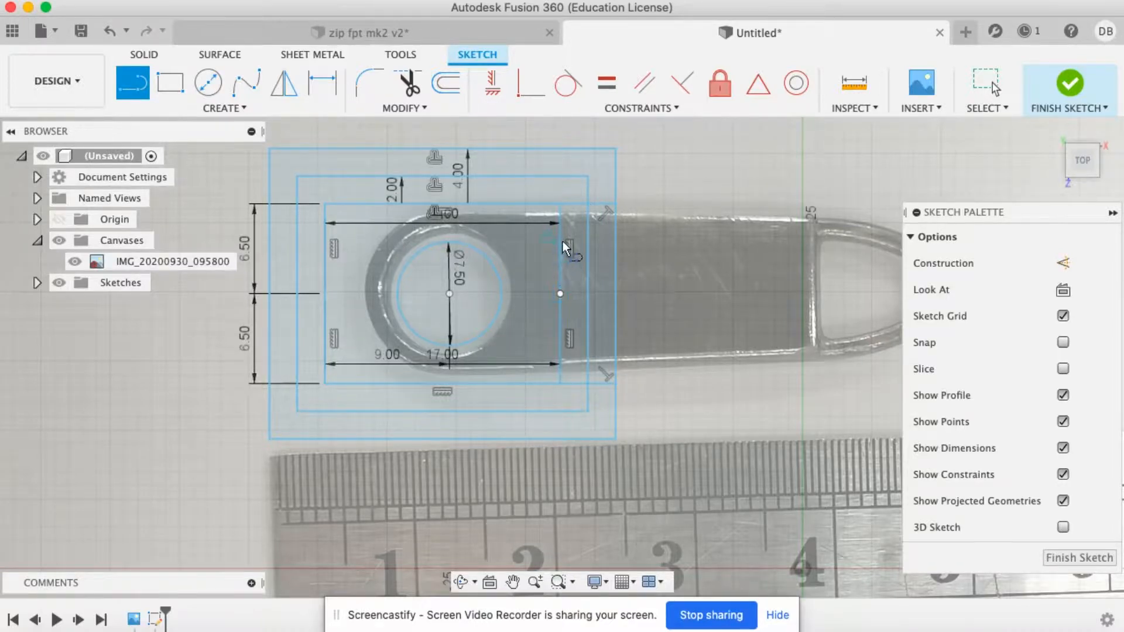
pyautogui.press('Escape')
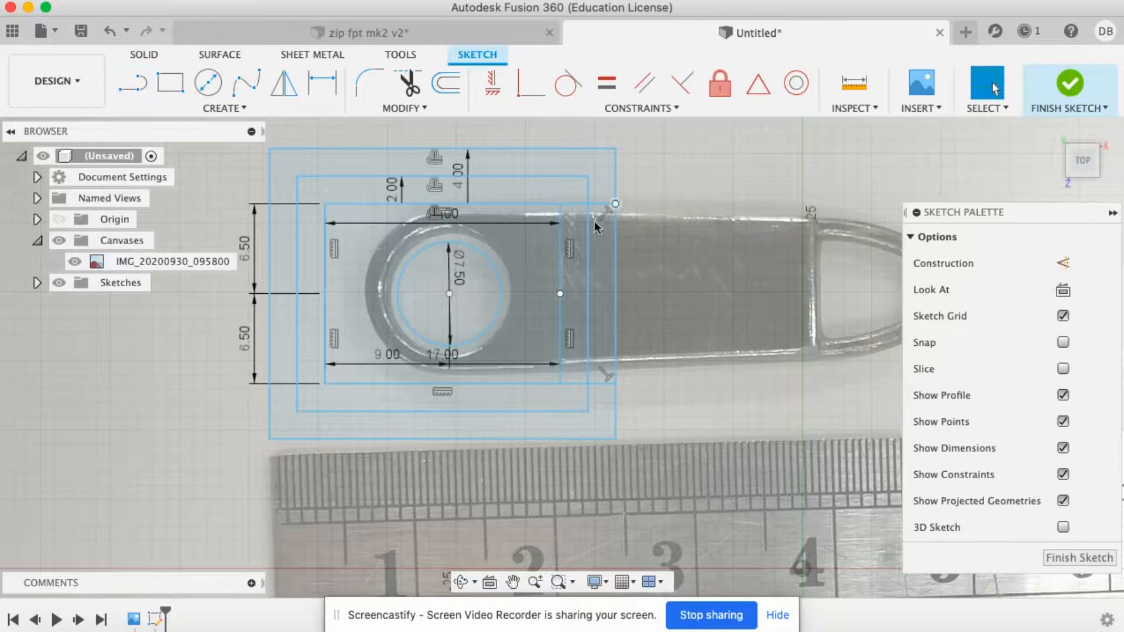
# Delete both halves of the inner rectangle's short edge that crosses the puller body
pyautogui.click(560, 246)
pyautogui.press('Delete')
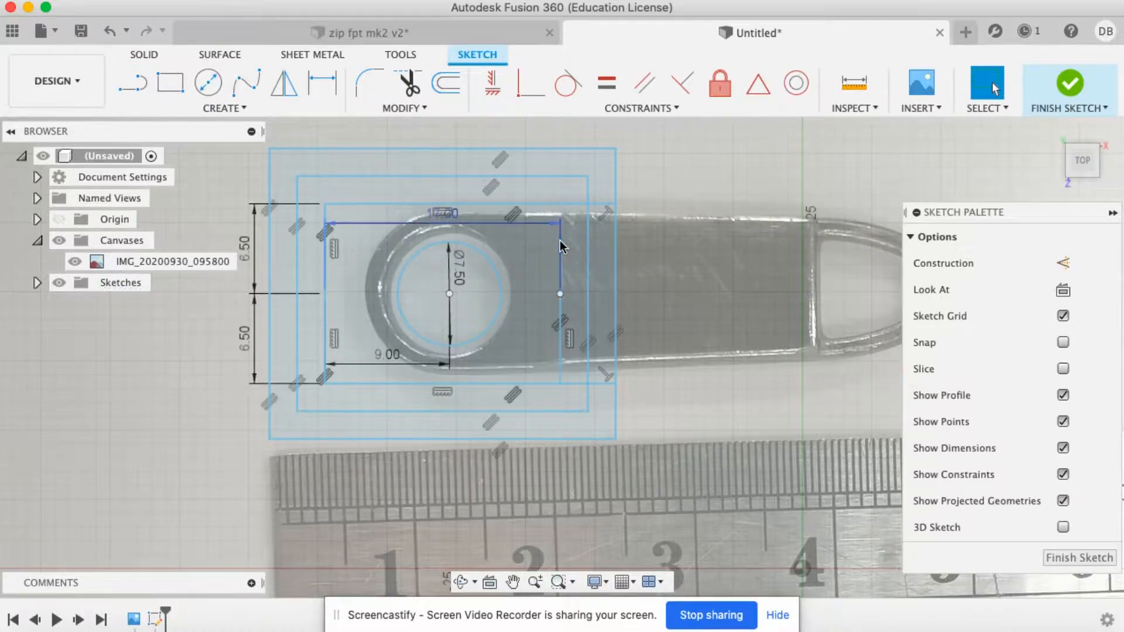
pyautogui.click(559, 328)
pyautogui.press('Delete')
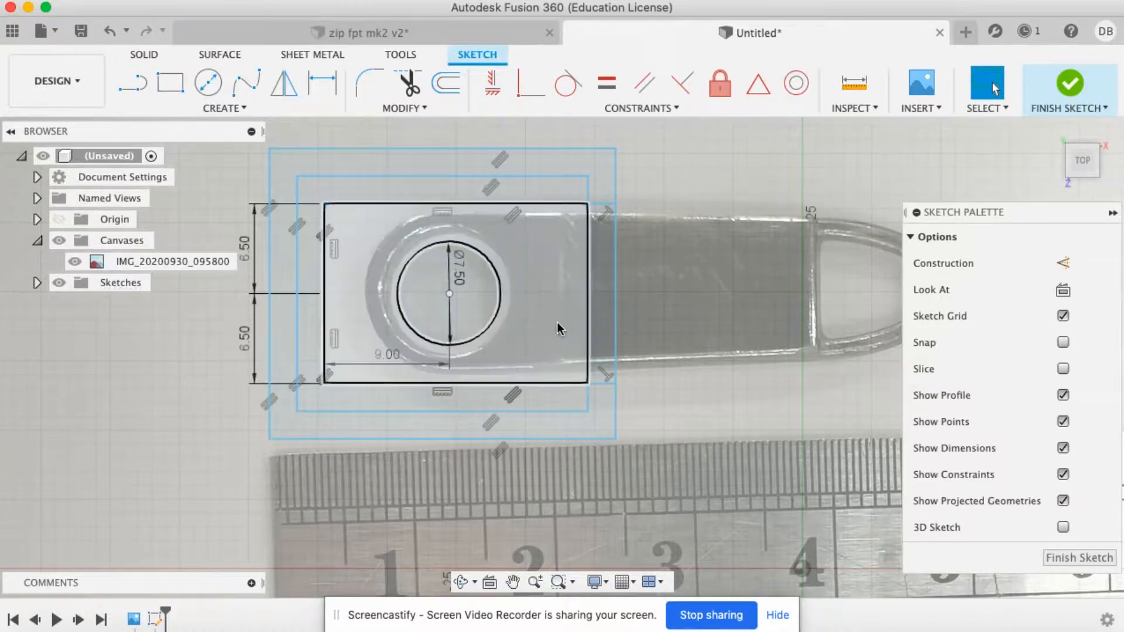
# Check the zip fpt mk2 v2 design, then draw a 13 mm circle concentric with the 7.5 mm hole, tangent to the inner rectangle's long edge
pyautogui.click(451, 34)
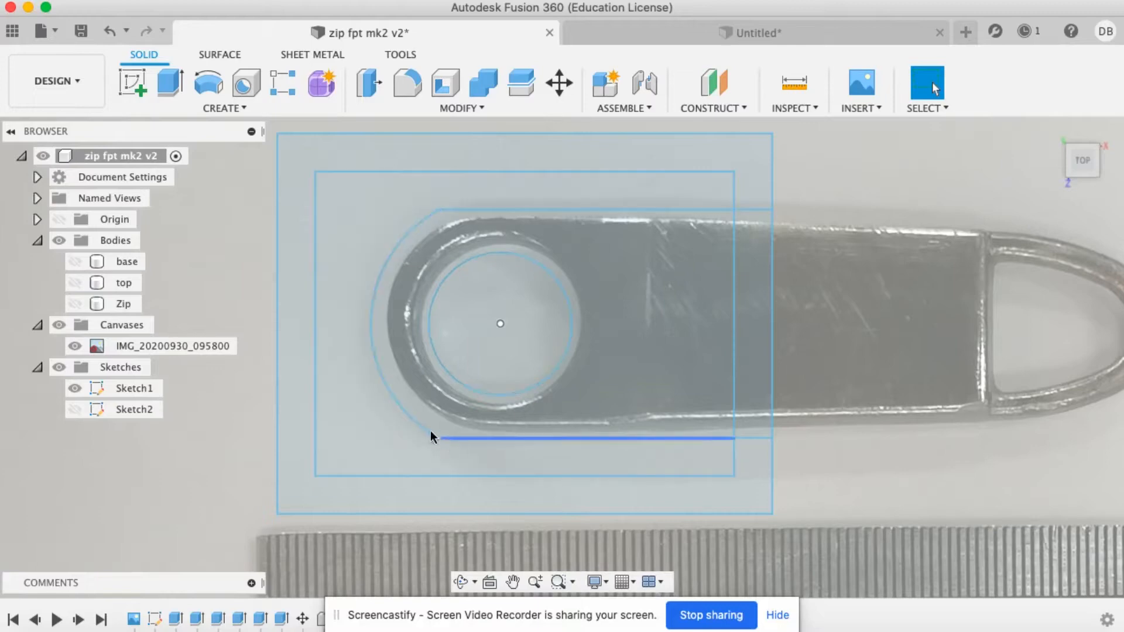
pyautogui.click(659, 32)
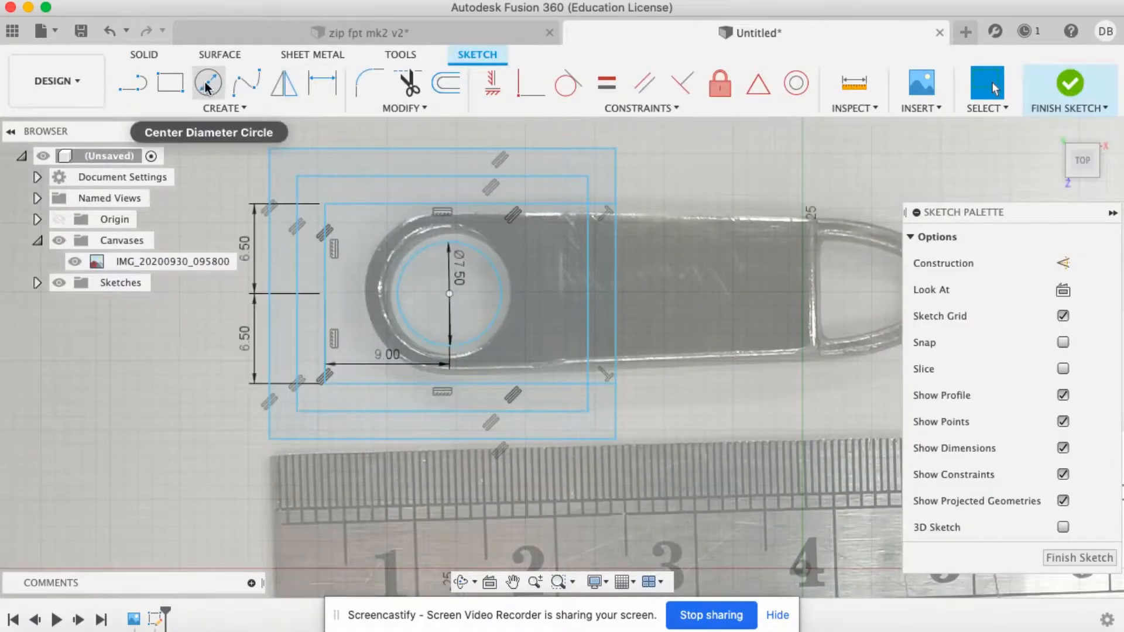
pyautogui.click(207, 83)
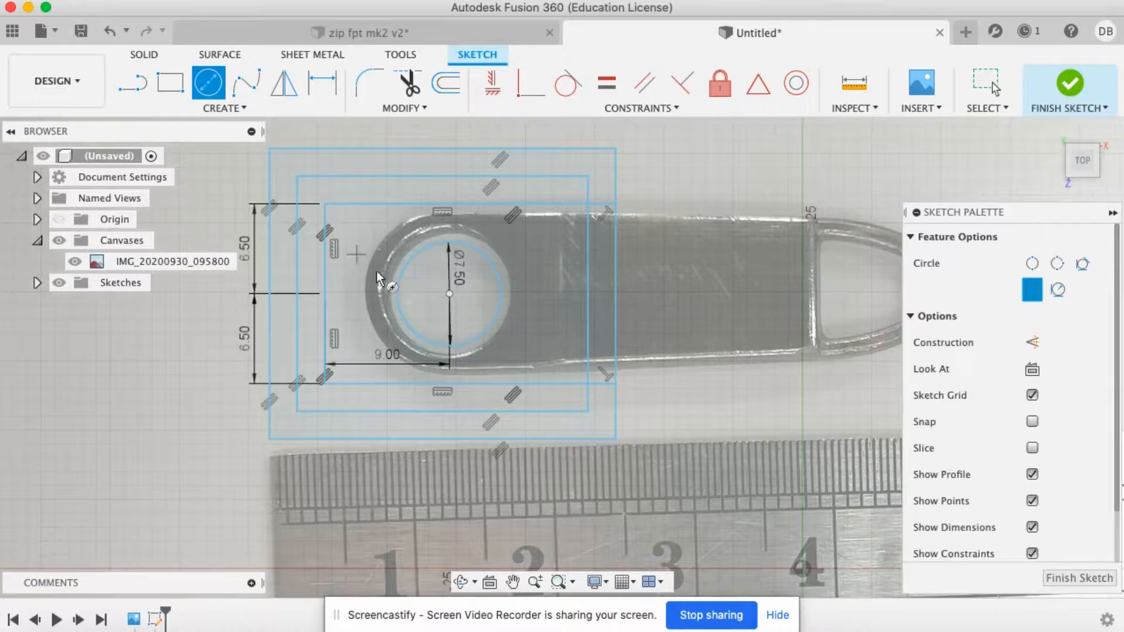
pyautogui.click(449, 292)
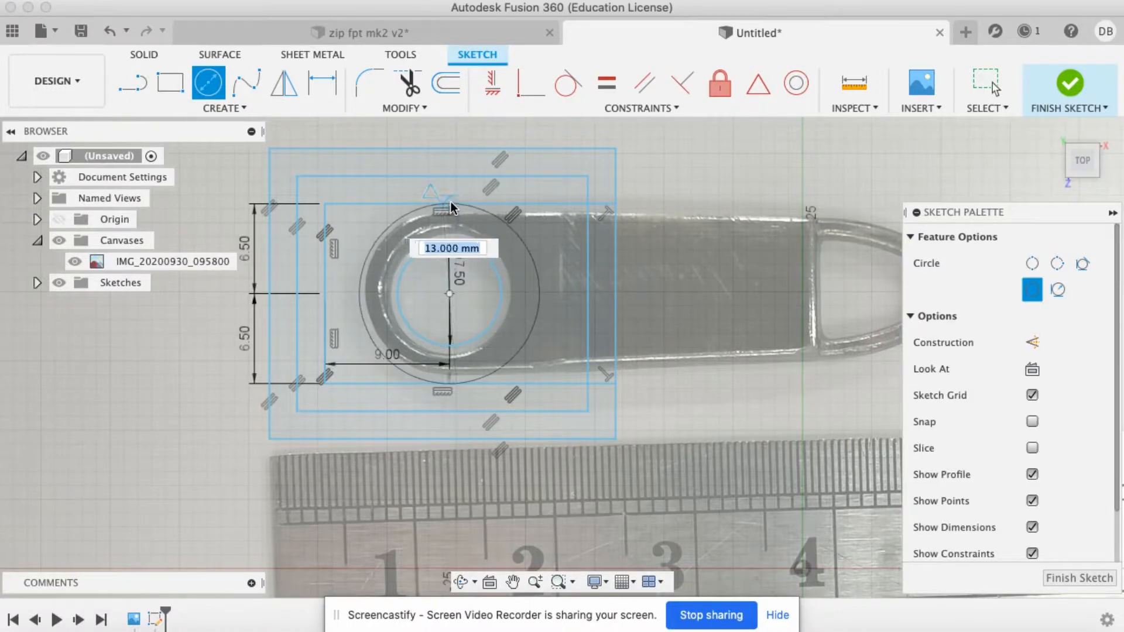
pyautogui.click(452, 203)
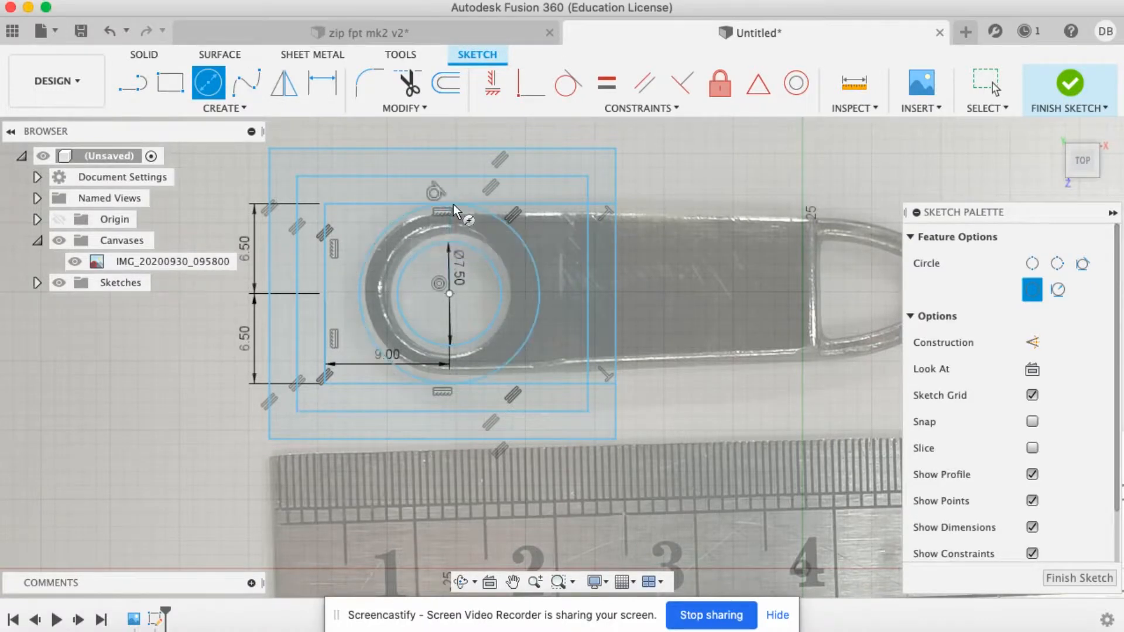
# Trim the inner rectangle's short edge beyond the puller's rounded end and the long-edge portions projecting past the 13 mm circle
pyautogui.press('t')
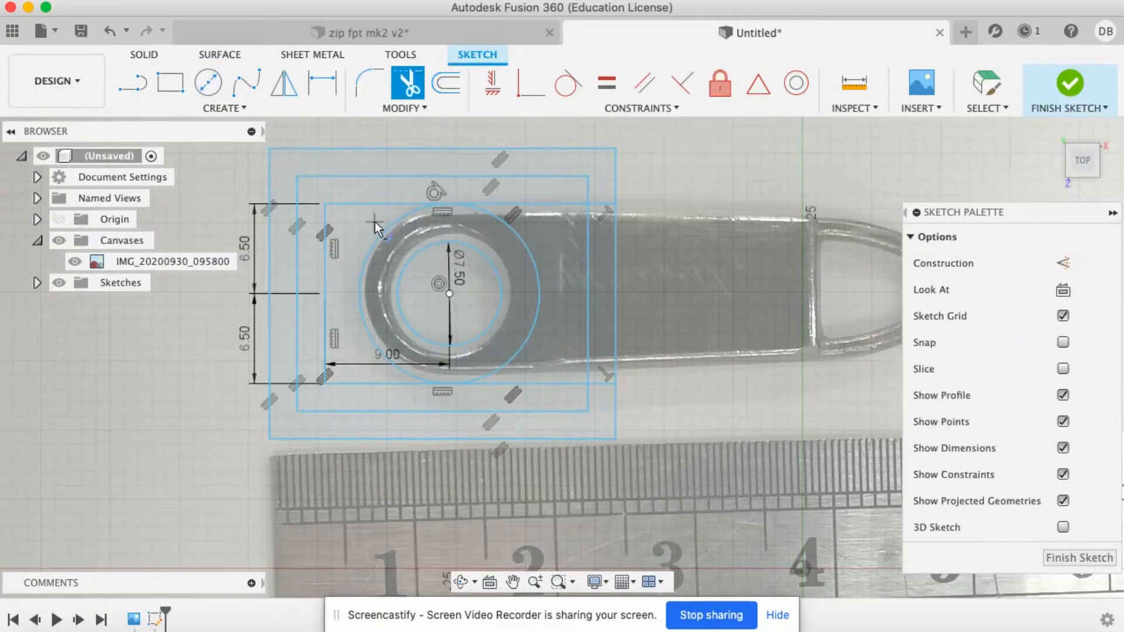
pyautogui.click(371, 203)
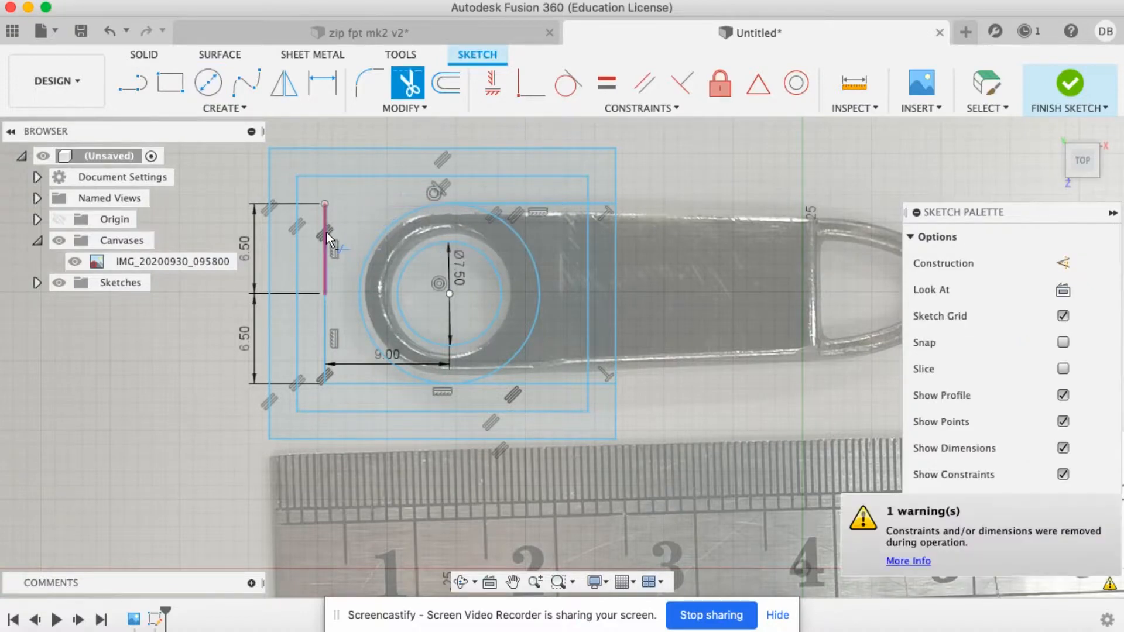
pyautogui.click(326, 258)
pyautogui.click(328, 324)
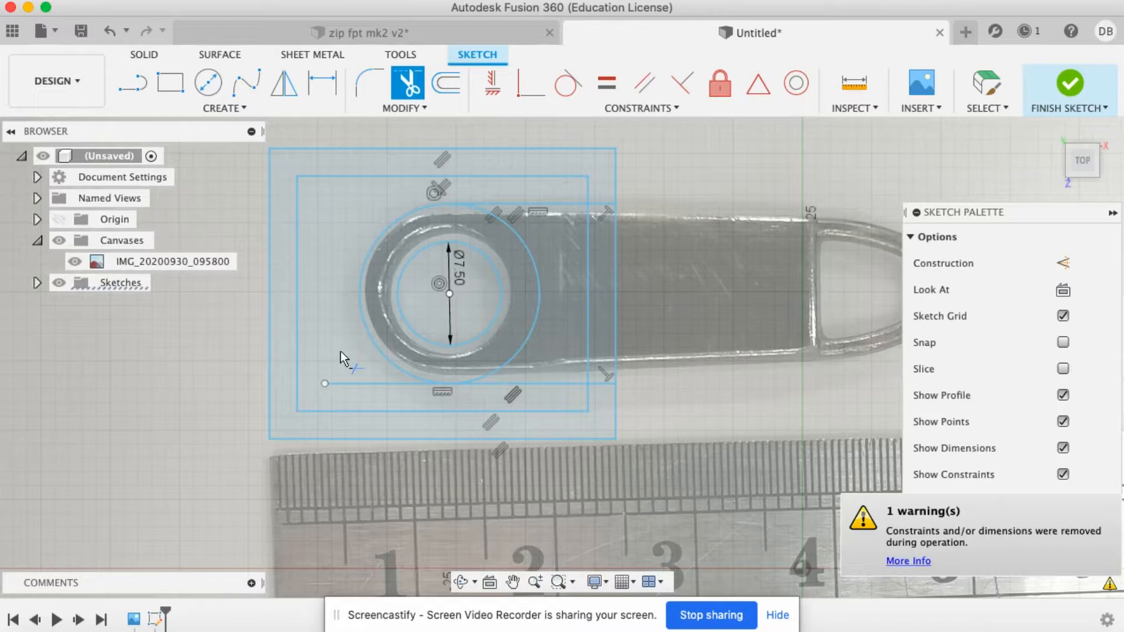
pyautogui.click(356, 380)
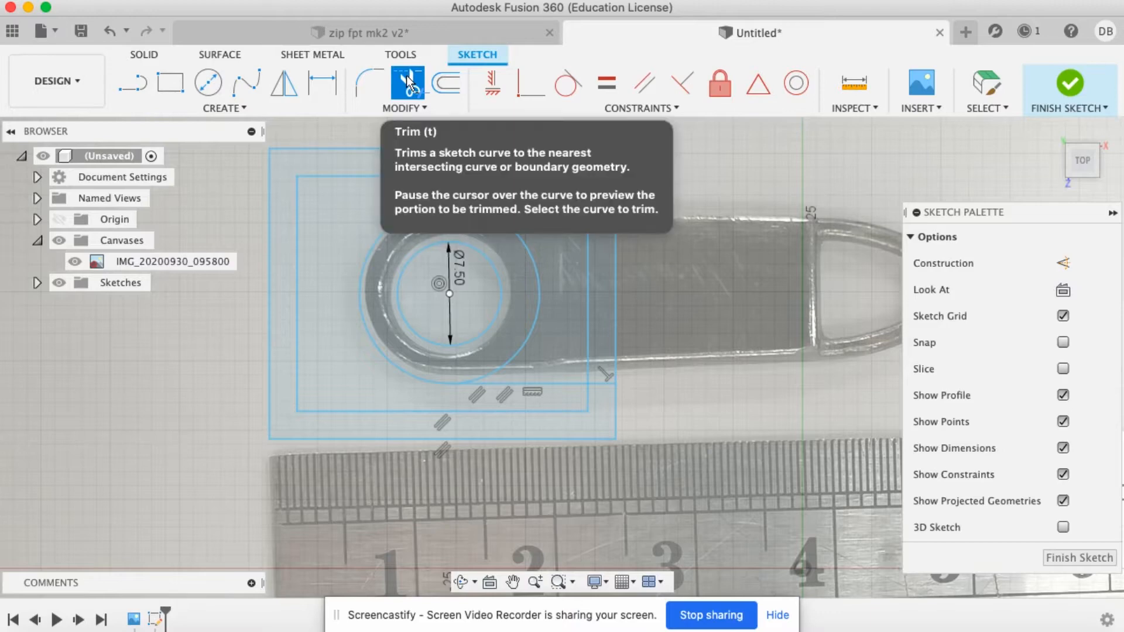
# Compare the trimmed outline with the sketch in the zip fpt mk2 v2 design and return to the untitled design
pyautogui.click(405, 106)
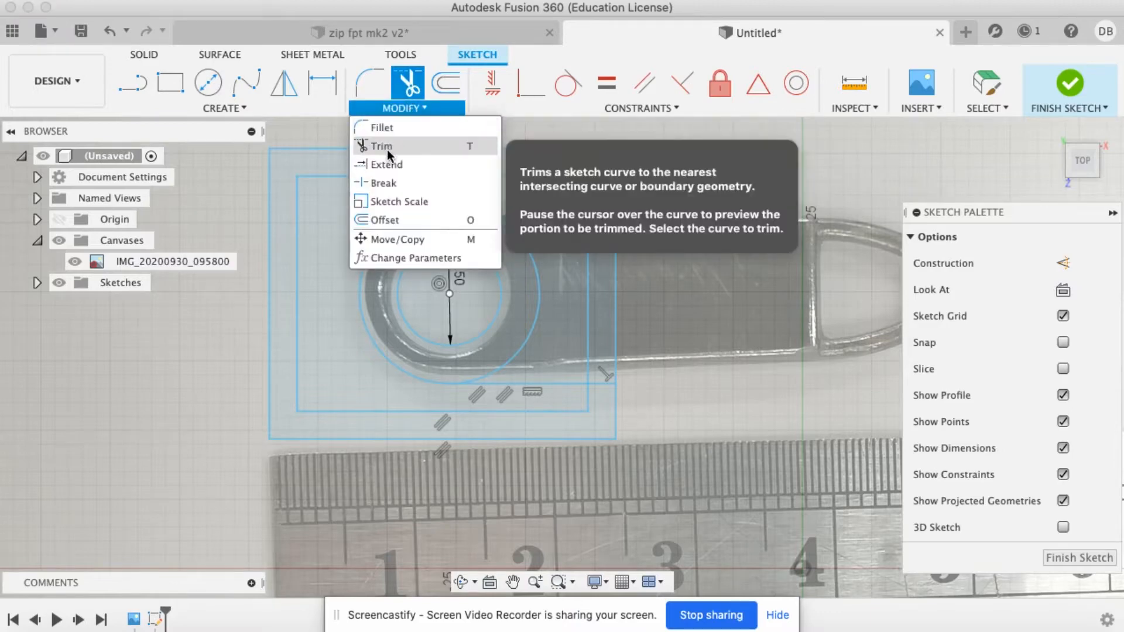
pyautogui.click(406, 108)
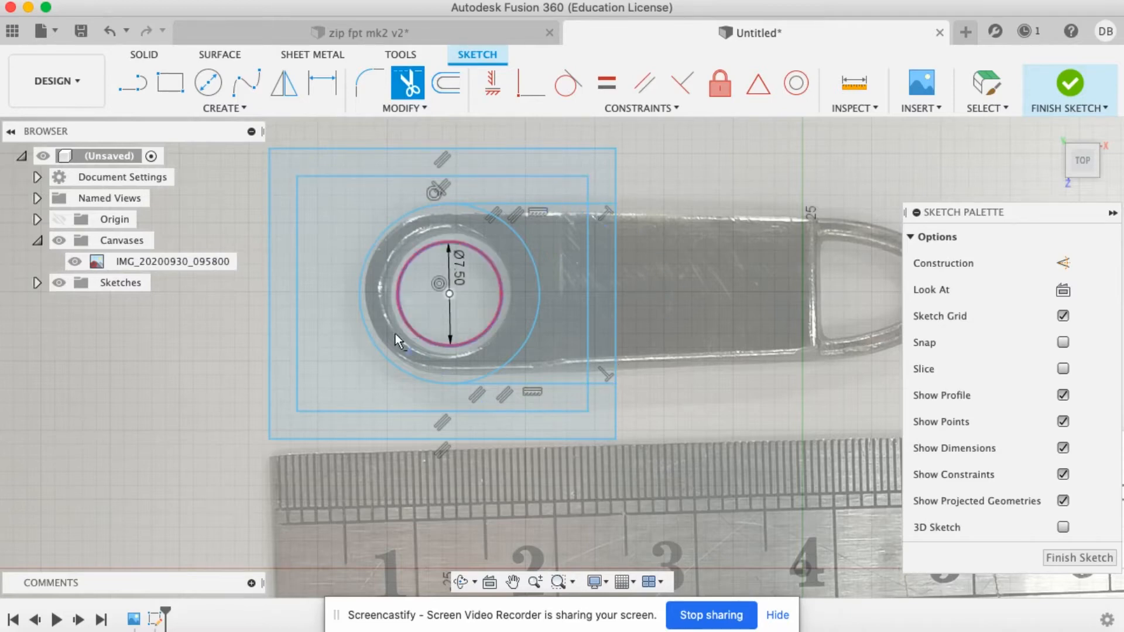
pyautogui.click(478, 32)
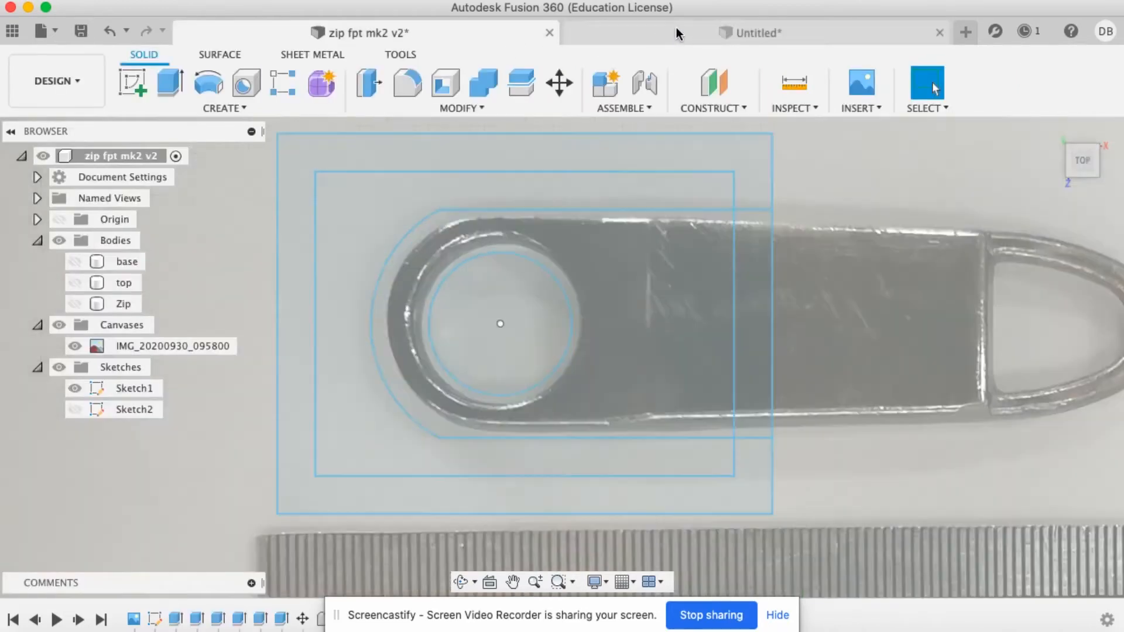
pyautogui.click(675, 30)
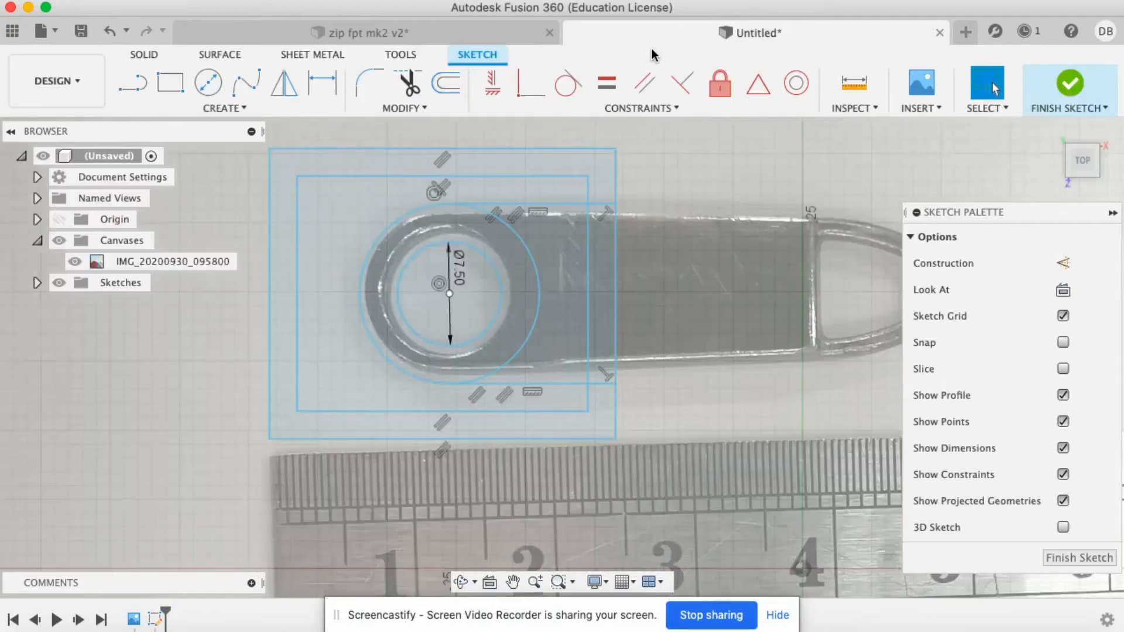